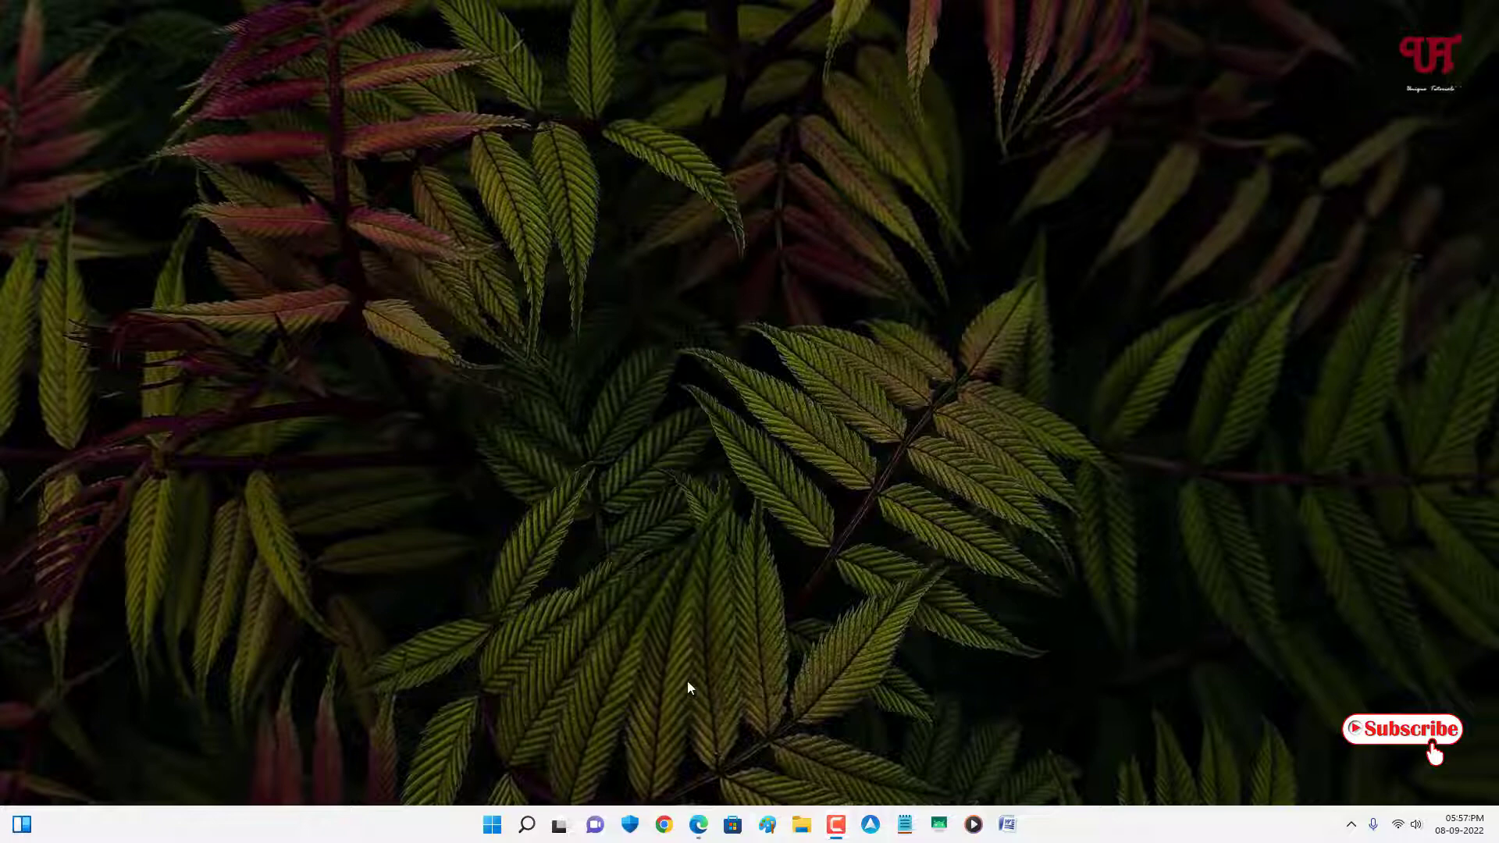
Return to the Google results in Edge and open Nicekit's EasyNetMonitor page
click(699, 824)
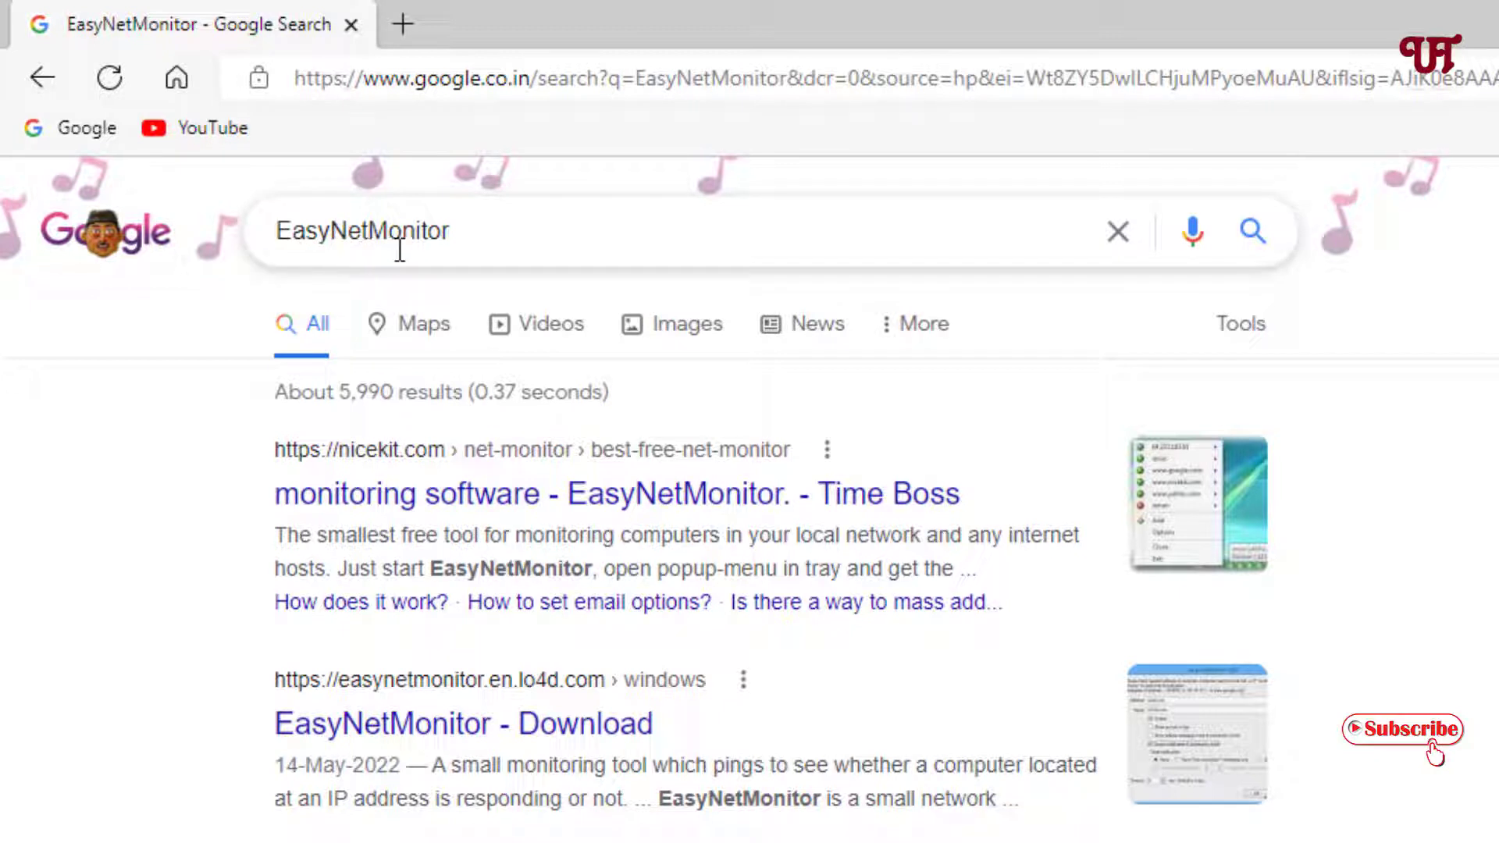
click(485, 504)
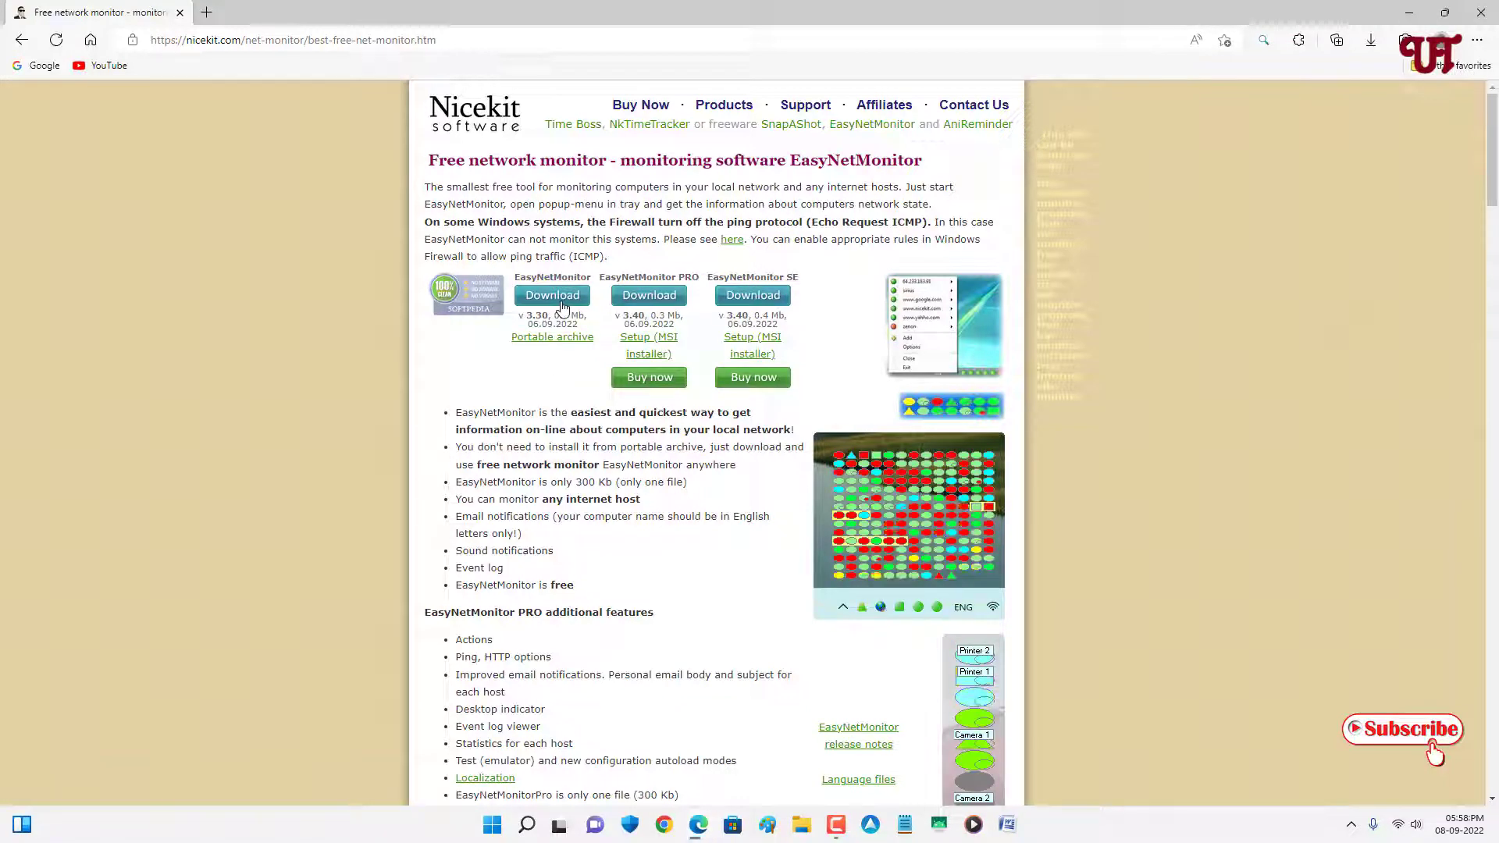
Download the EasyNetMonitor setup zip, show it in its folder, and close Edge
click(562, 305)
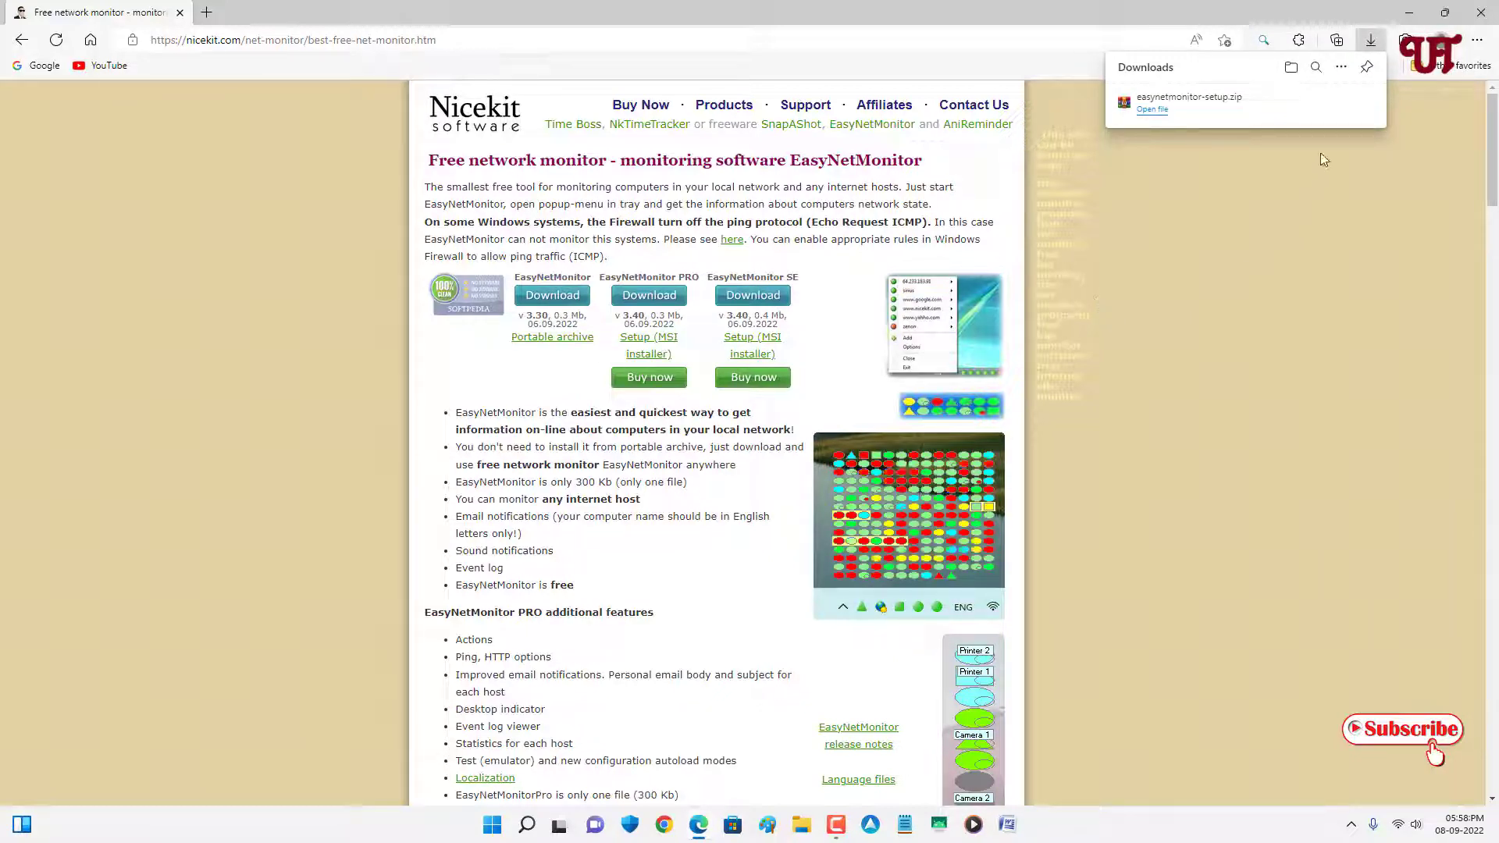
click(1318, 102)
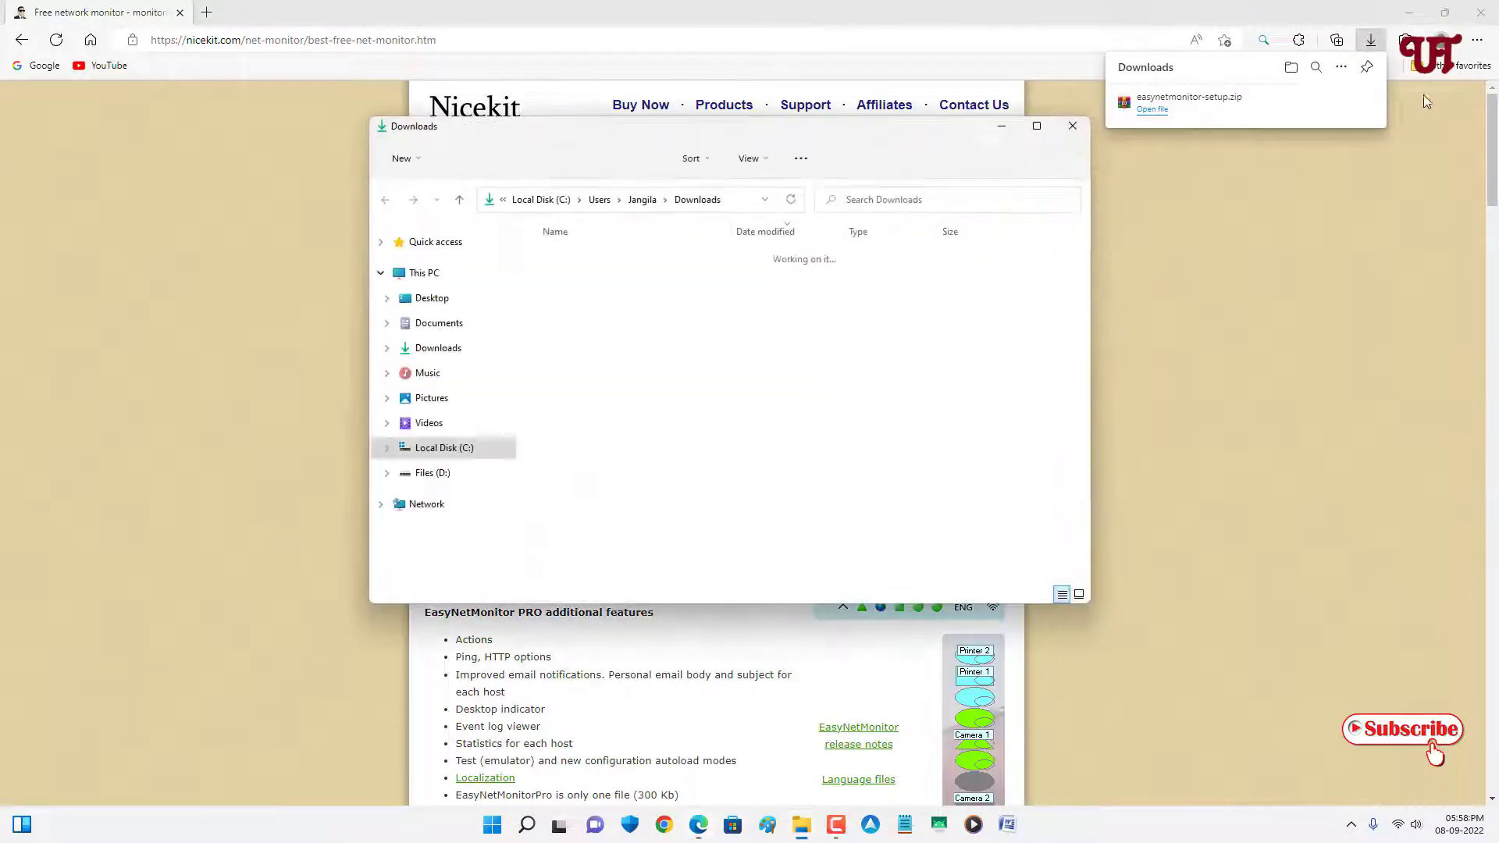
click(1485, 12)
click(1485, 12)
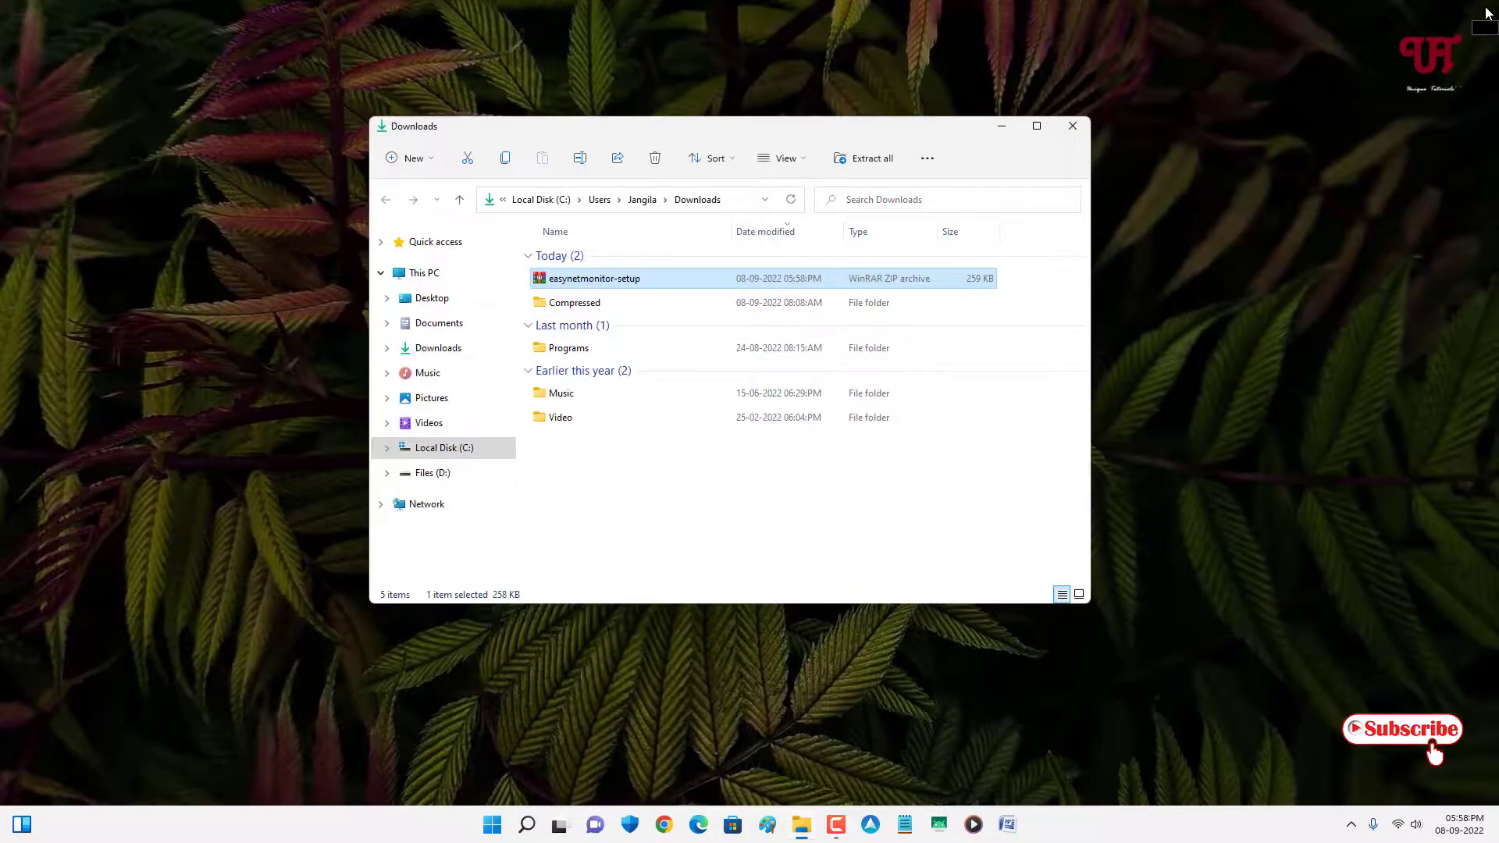
Extract the easynetmonitor-setup archive into the Downloads folder with WinRAR
double_click(617, 278)
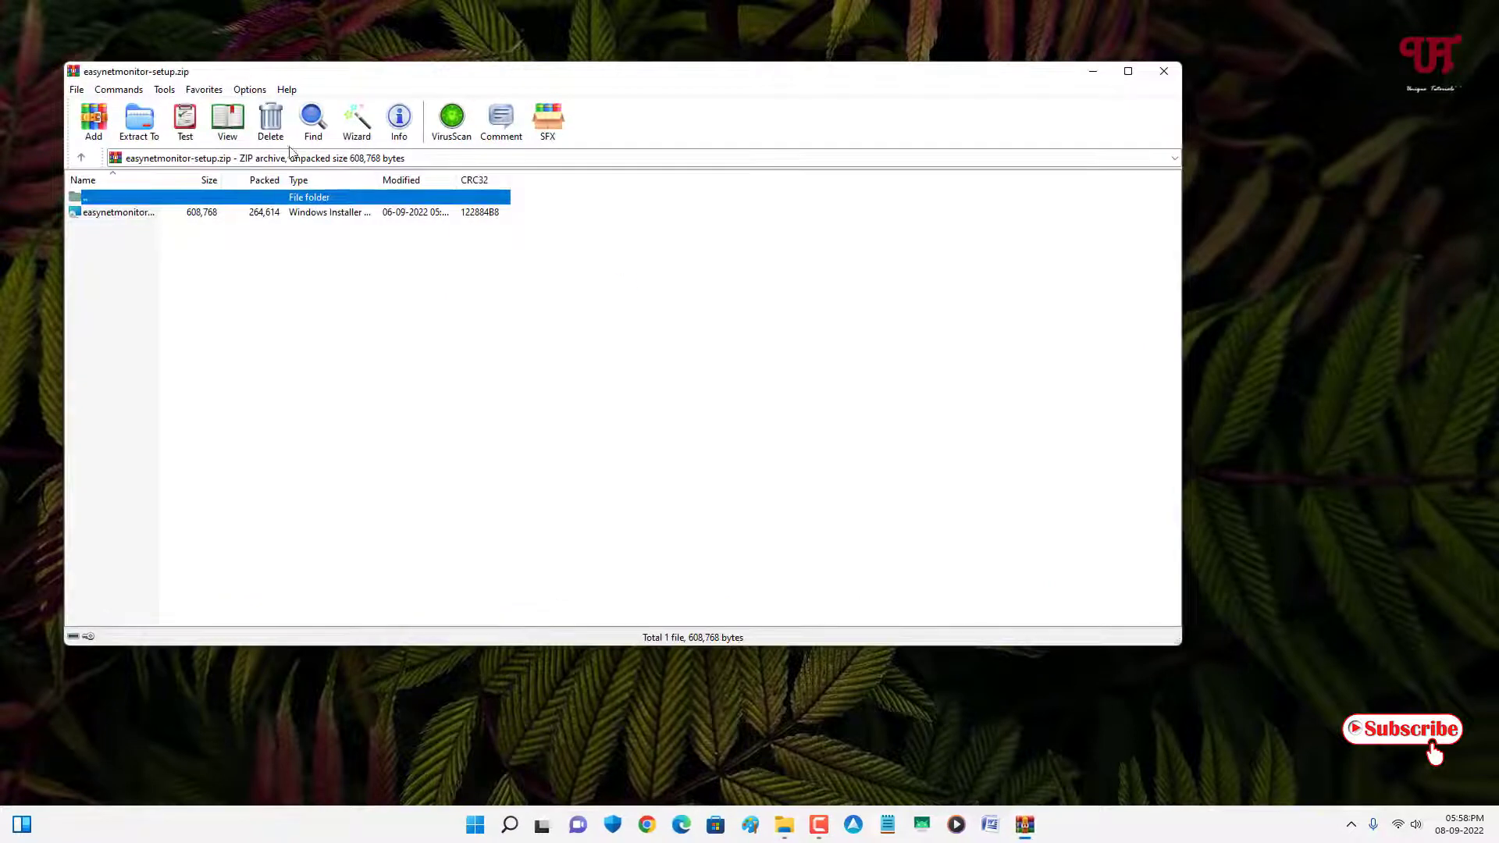
click(139, 125)
click(671, 513)
click(1163, 71)
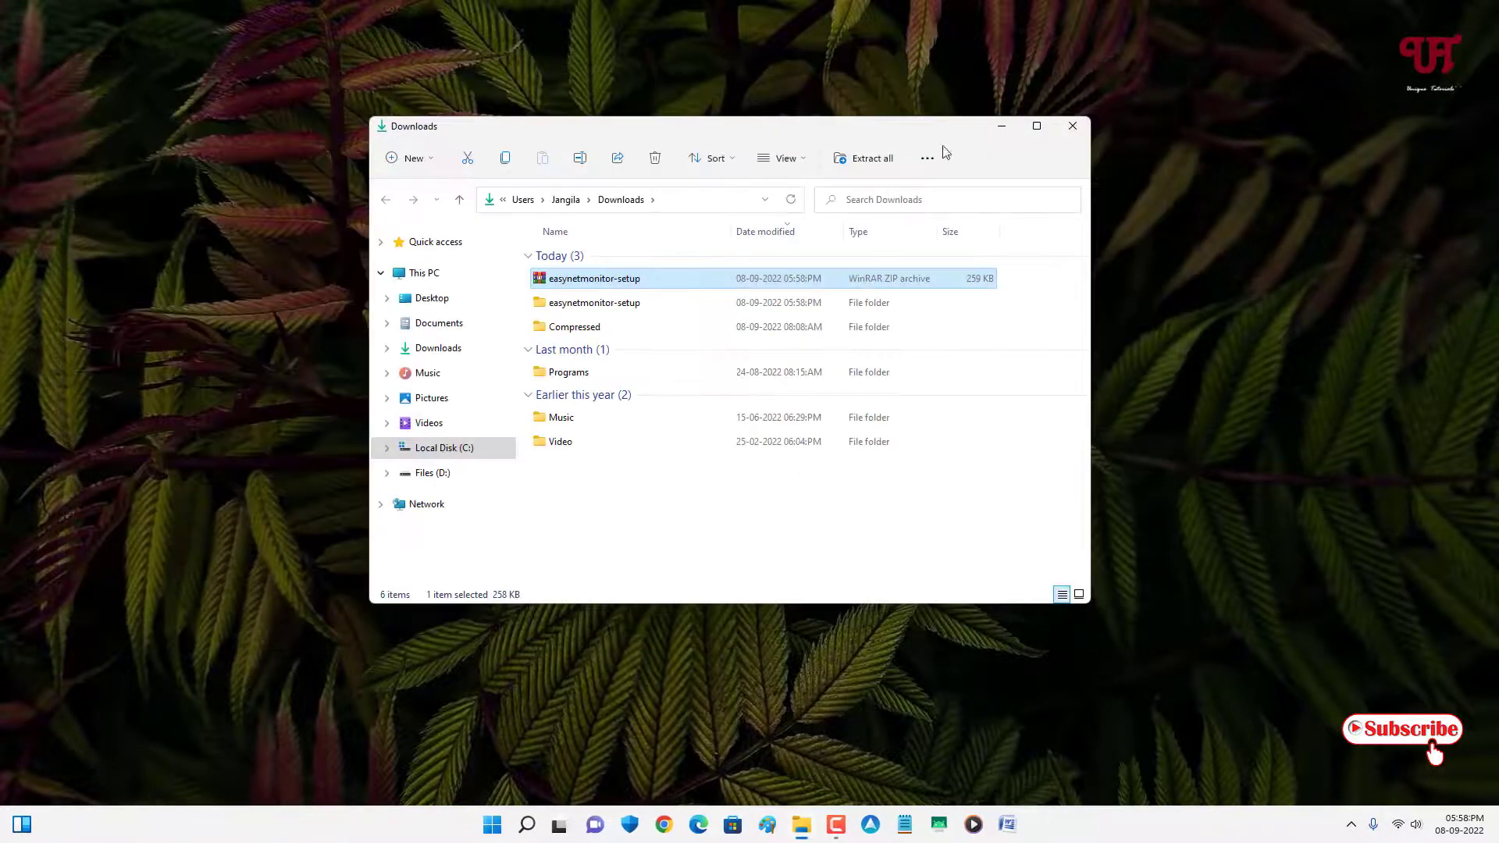
Open the extracted easynetmonitor-setup folder, launch the installer, and close File Explorer
click(621, 310)
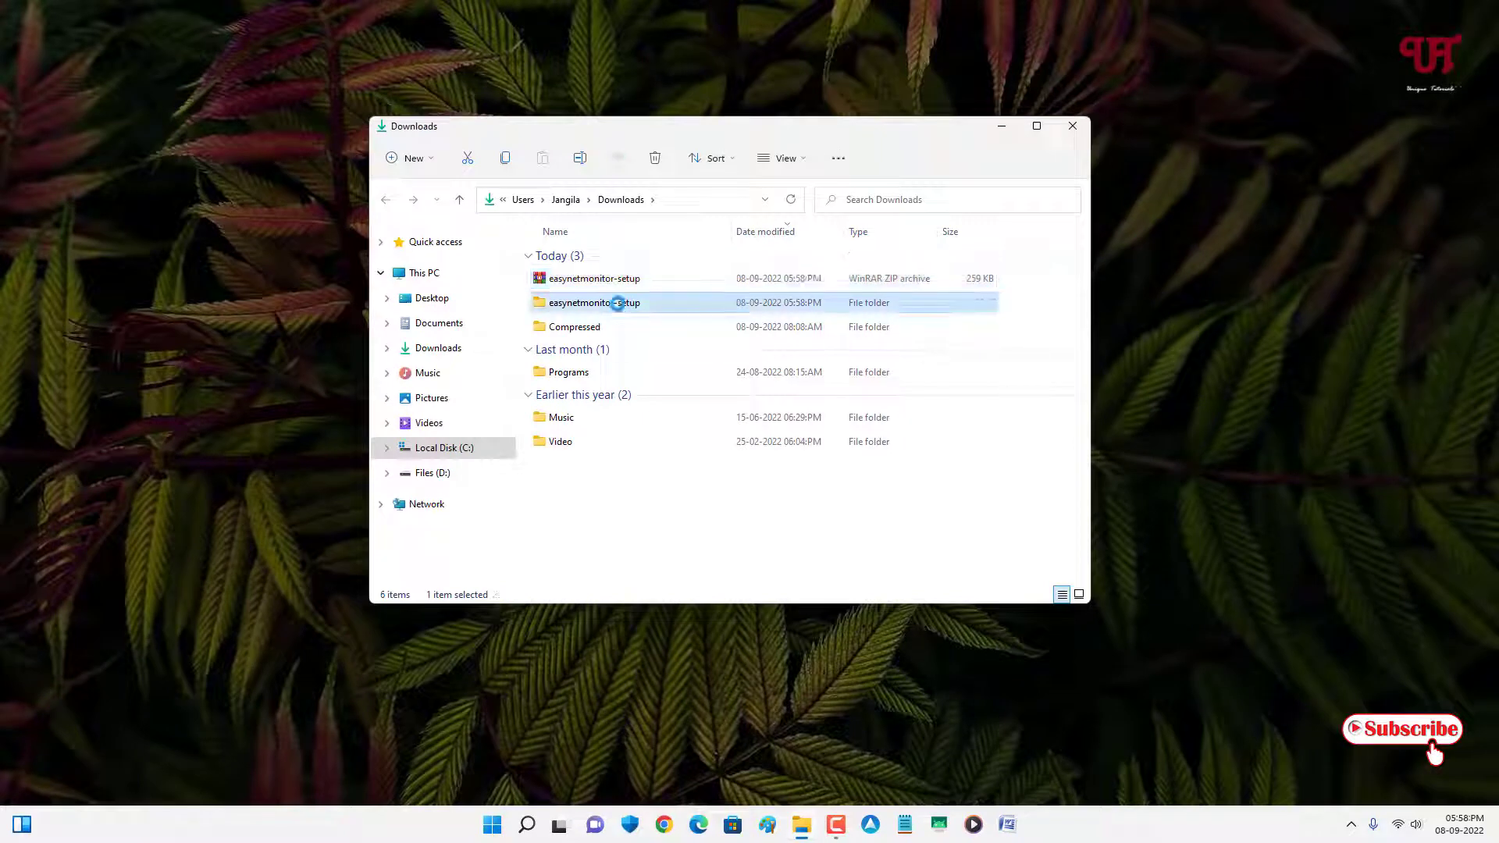
double_click(621, 310)
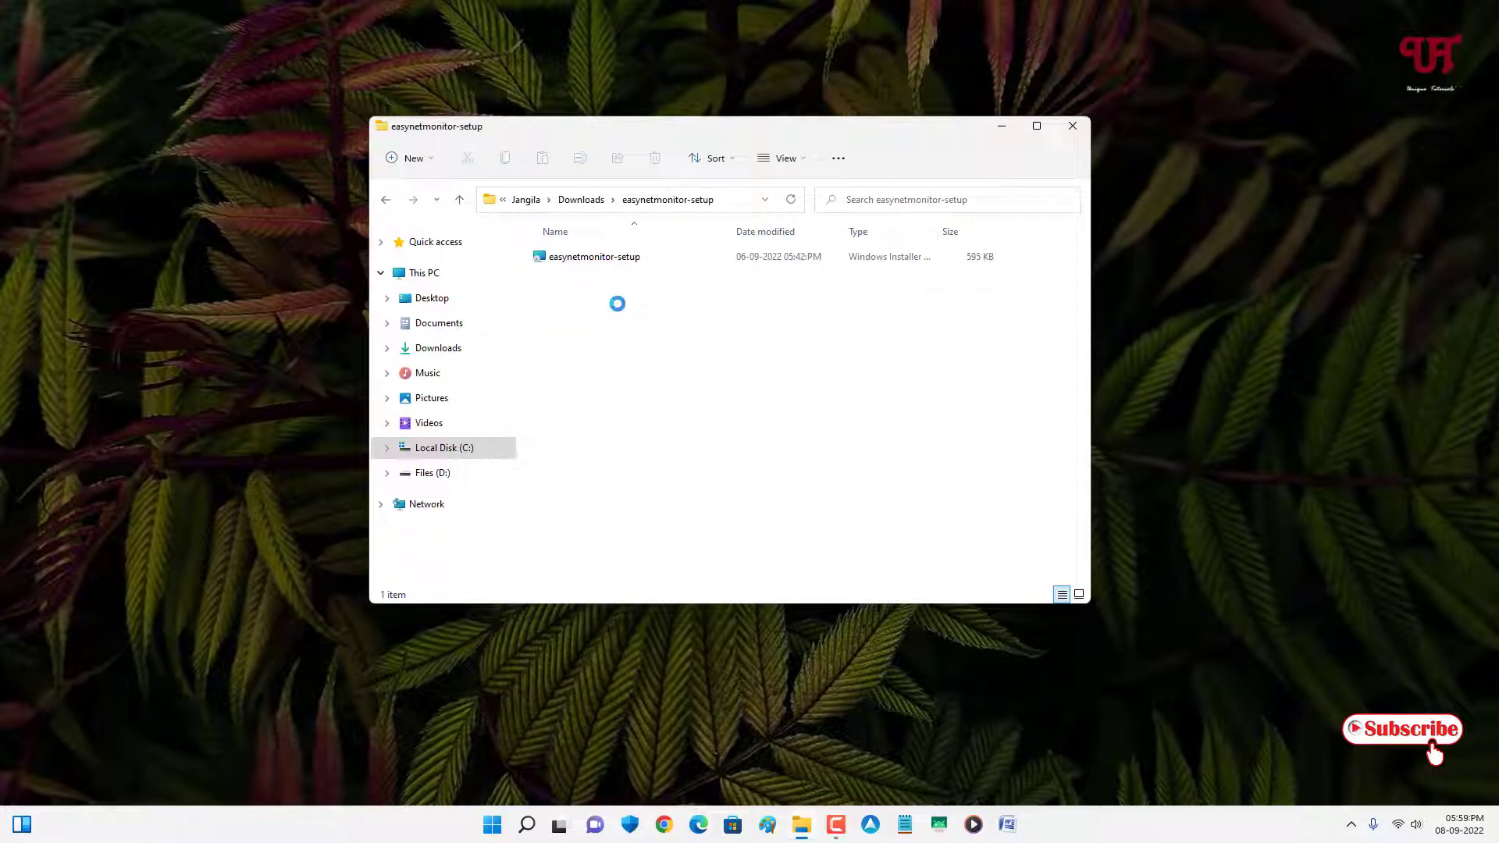
double_click(624, 258)
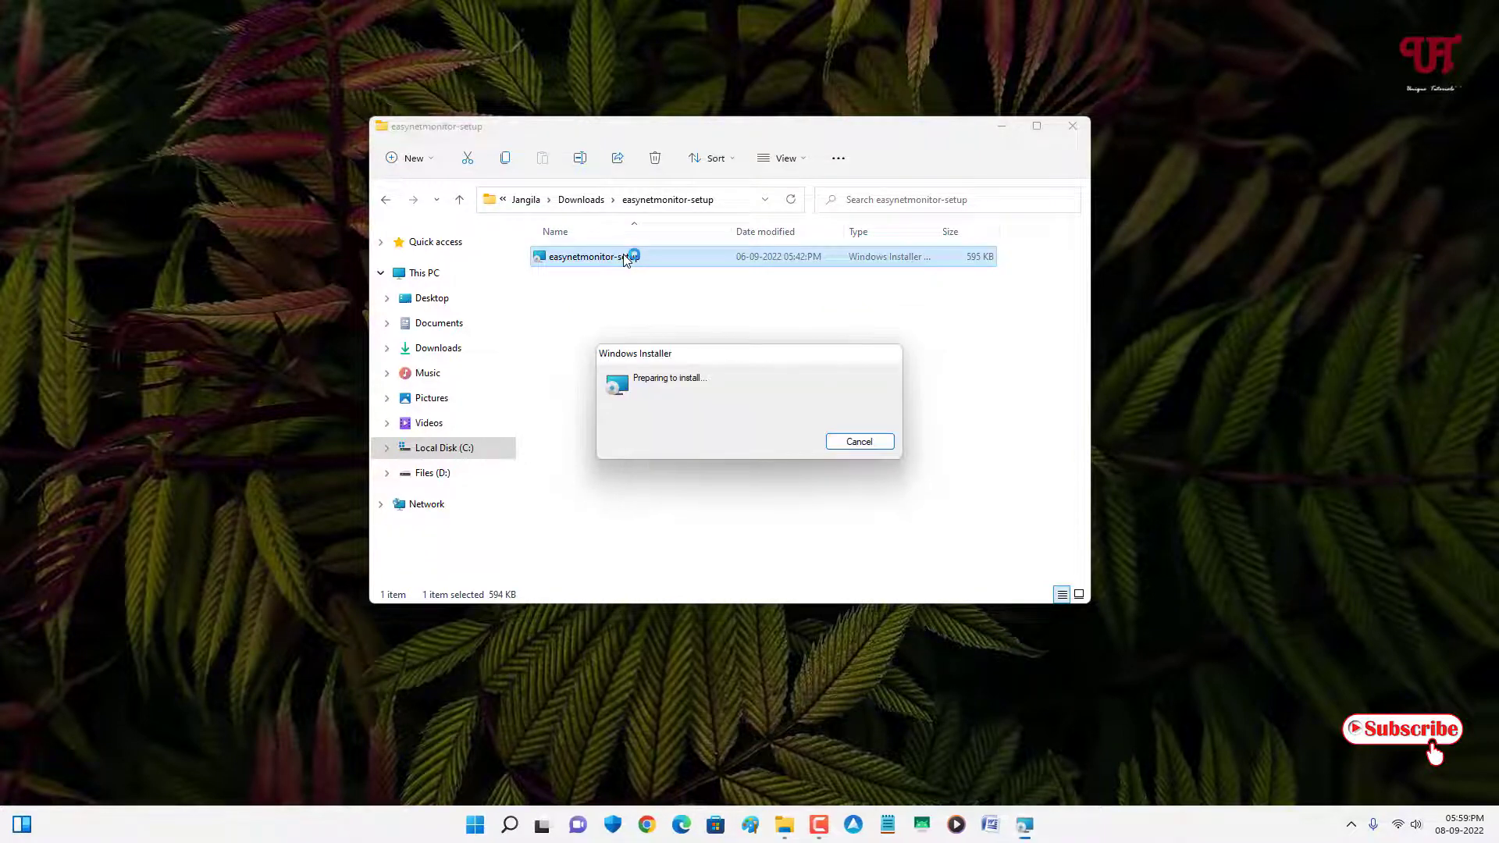
click(1071, 126)
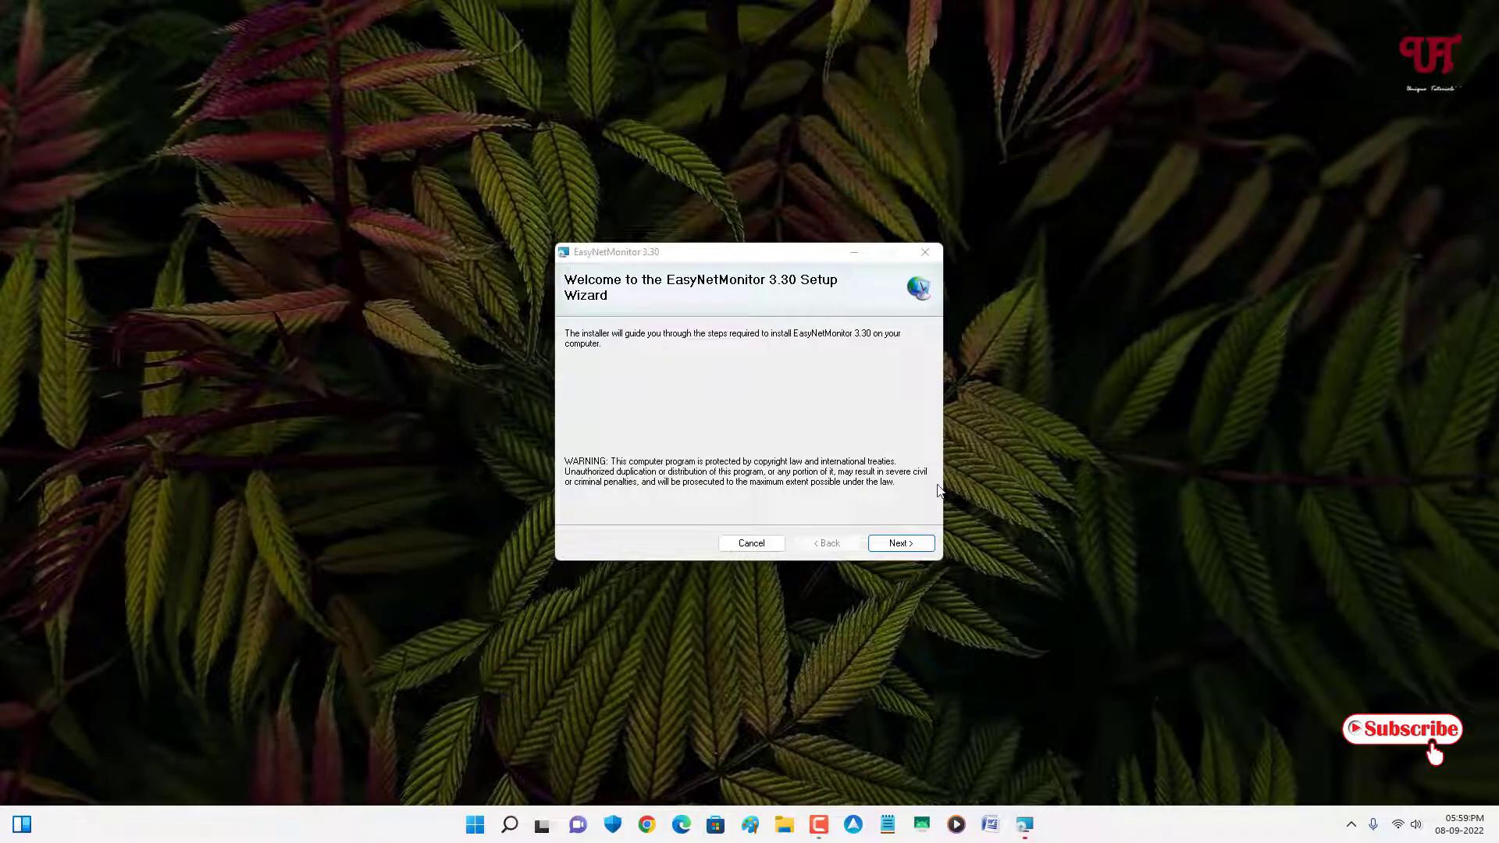
Step through the wizard to install EasyNetMonitor 3.30 into the default folder
click(925, 549)
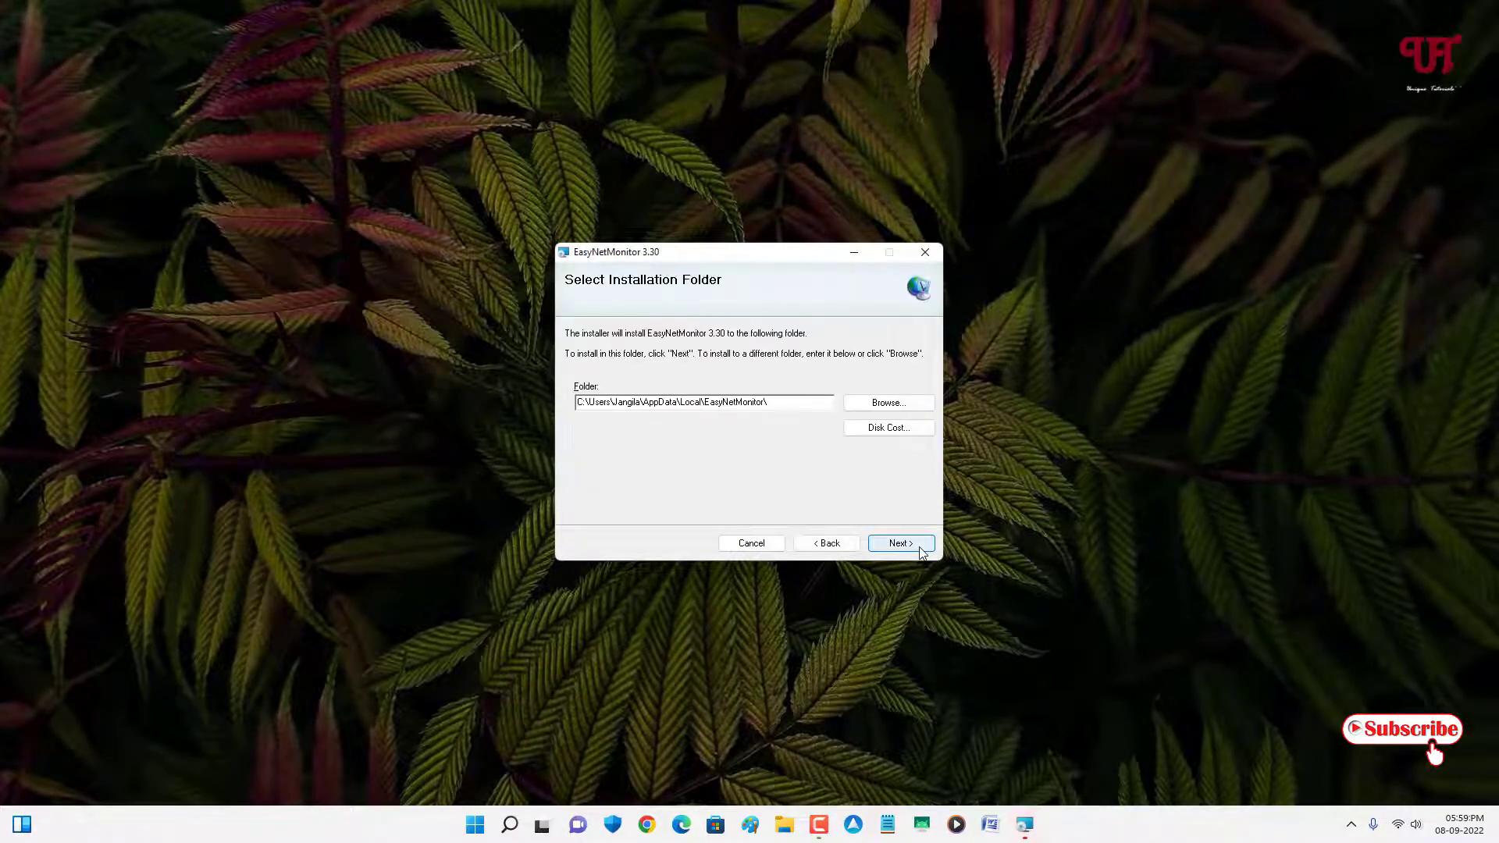
click(922, 552)
click(922, 552)
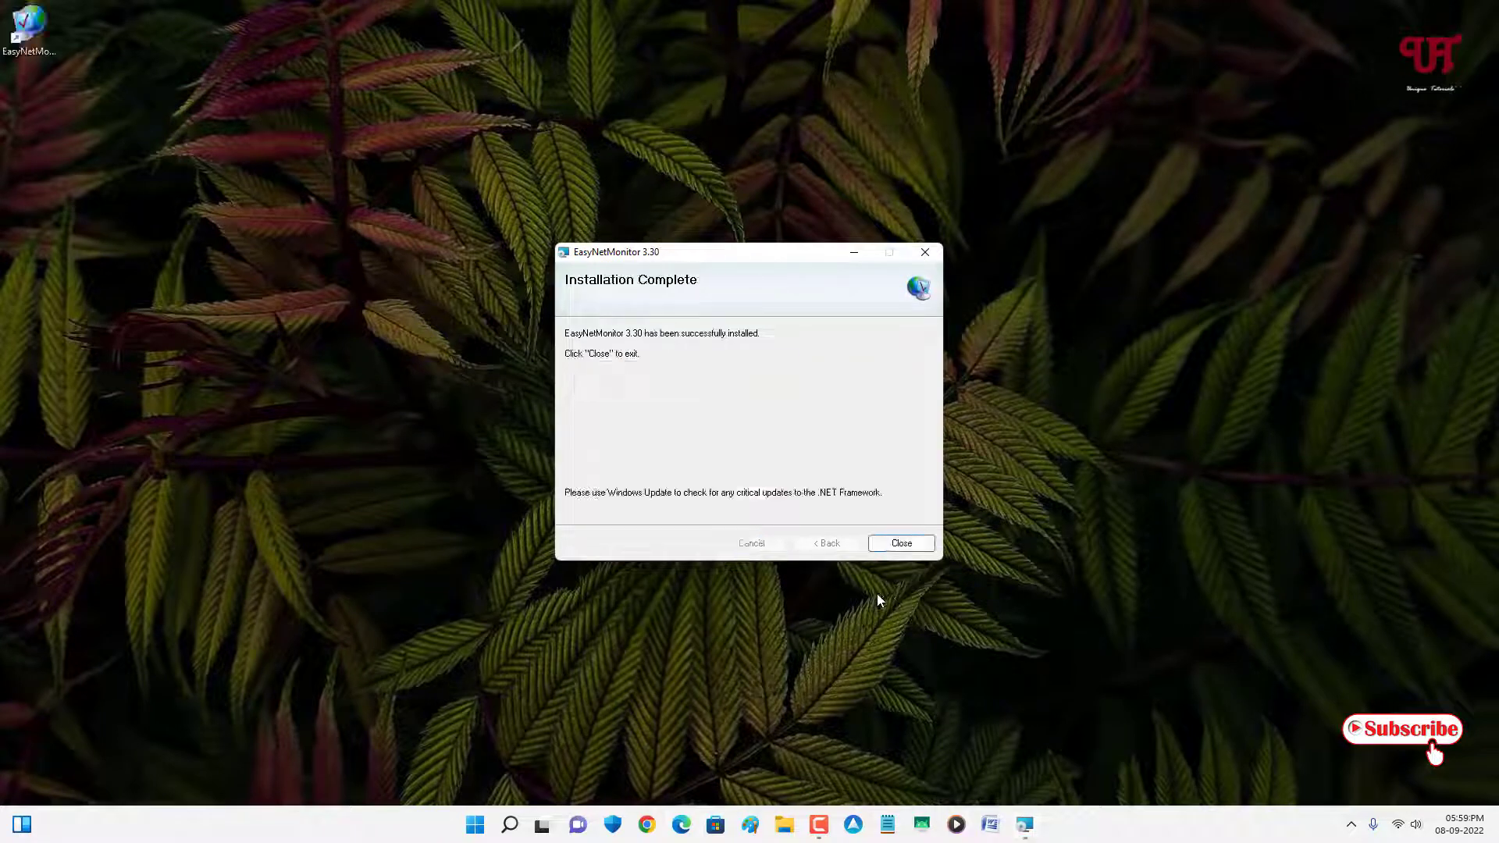
Close the finished setup wizard and disconnect the PC from the Galaxy M42 5G Wi-Fi
click(901, 543)
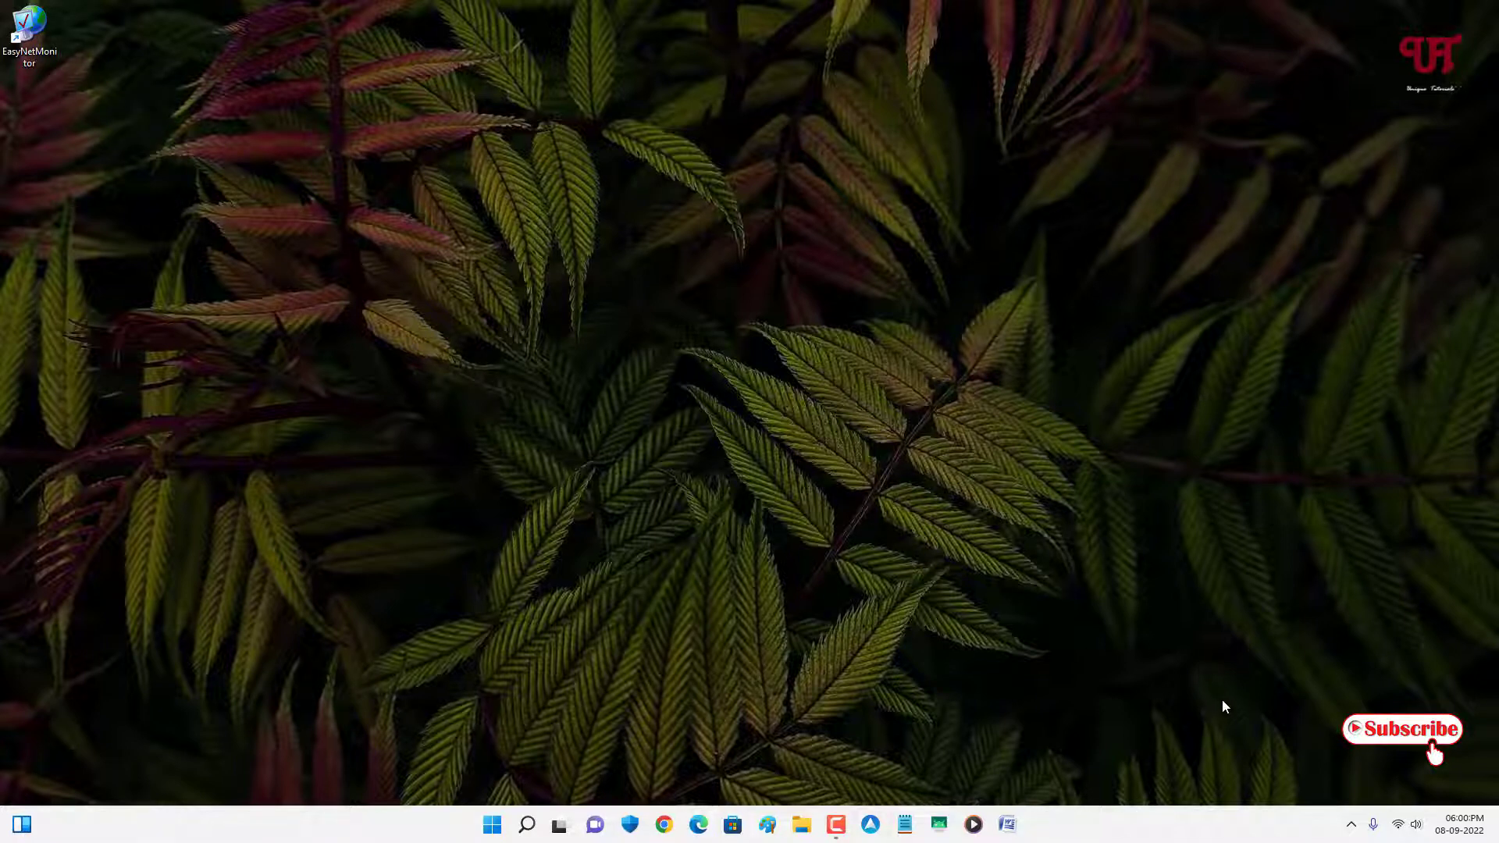
click(1403, 831)
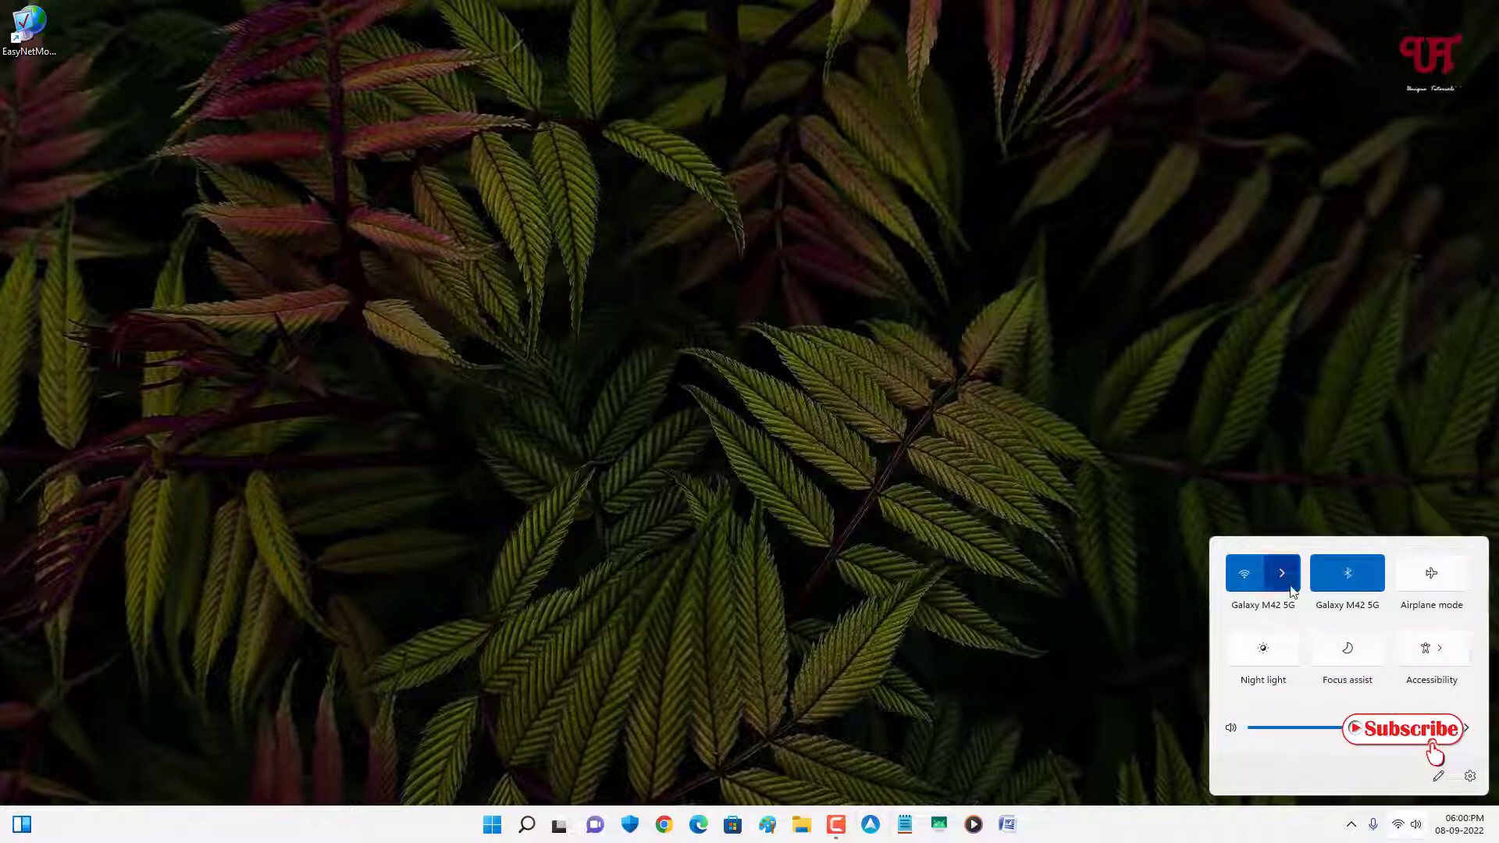
click(1289, 584)
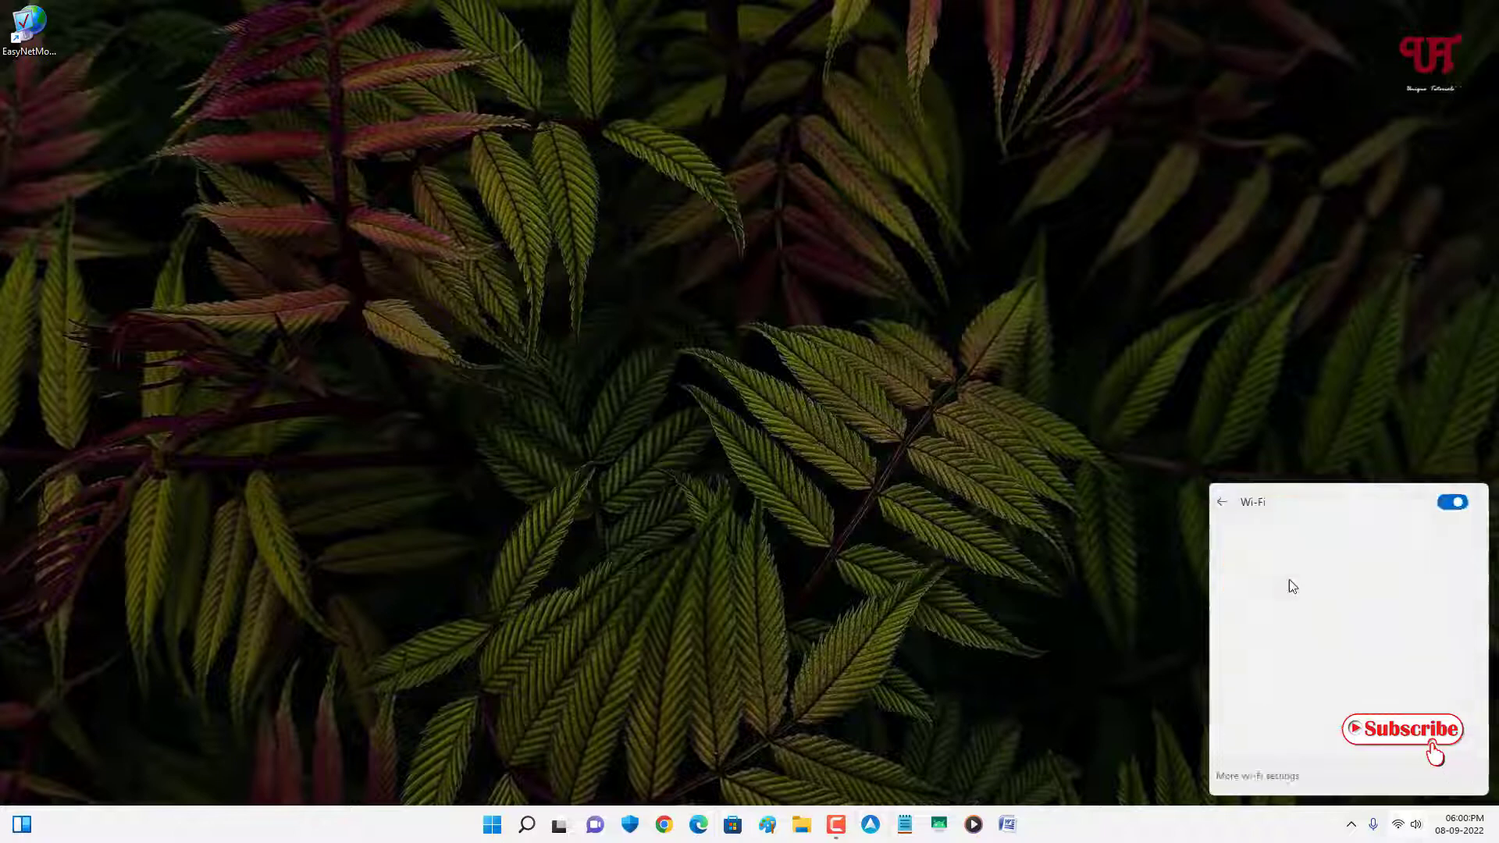
click(1398, 596)
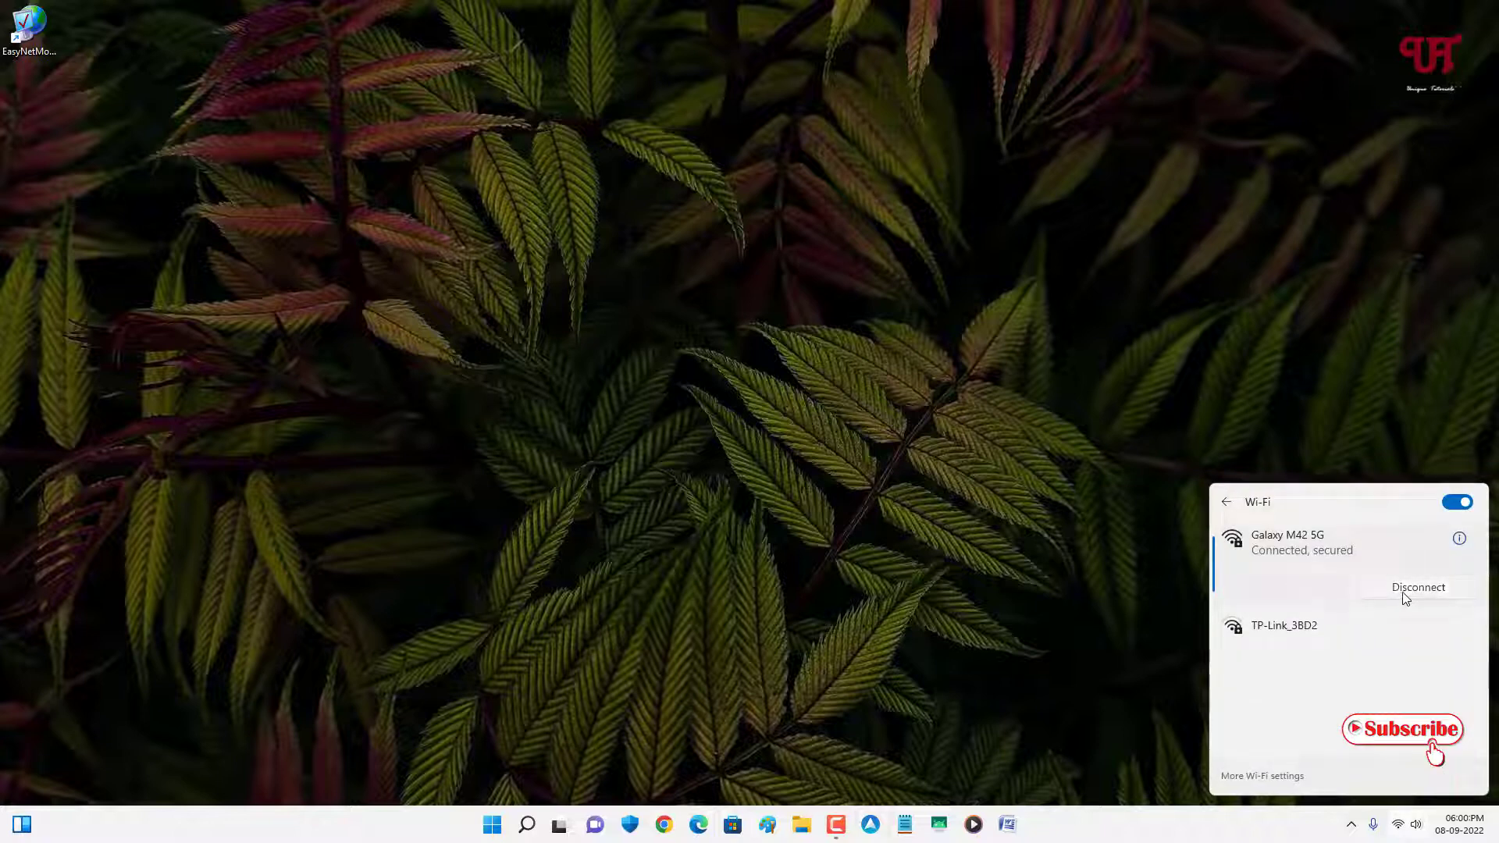
click(1372, 437)
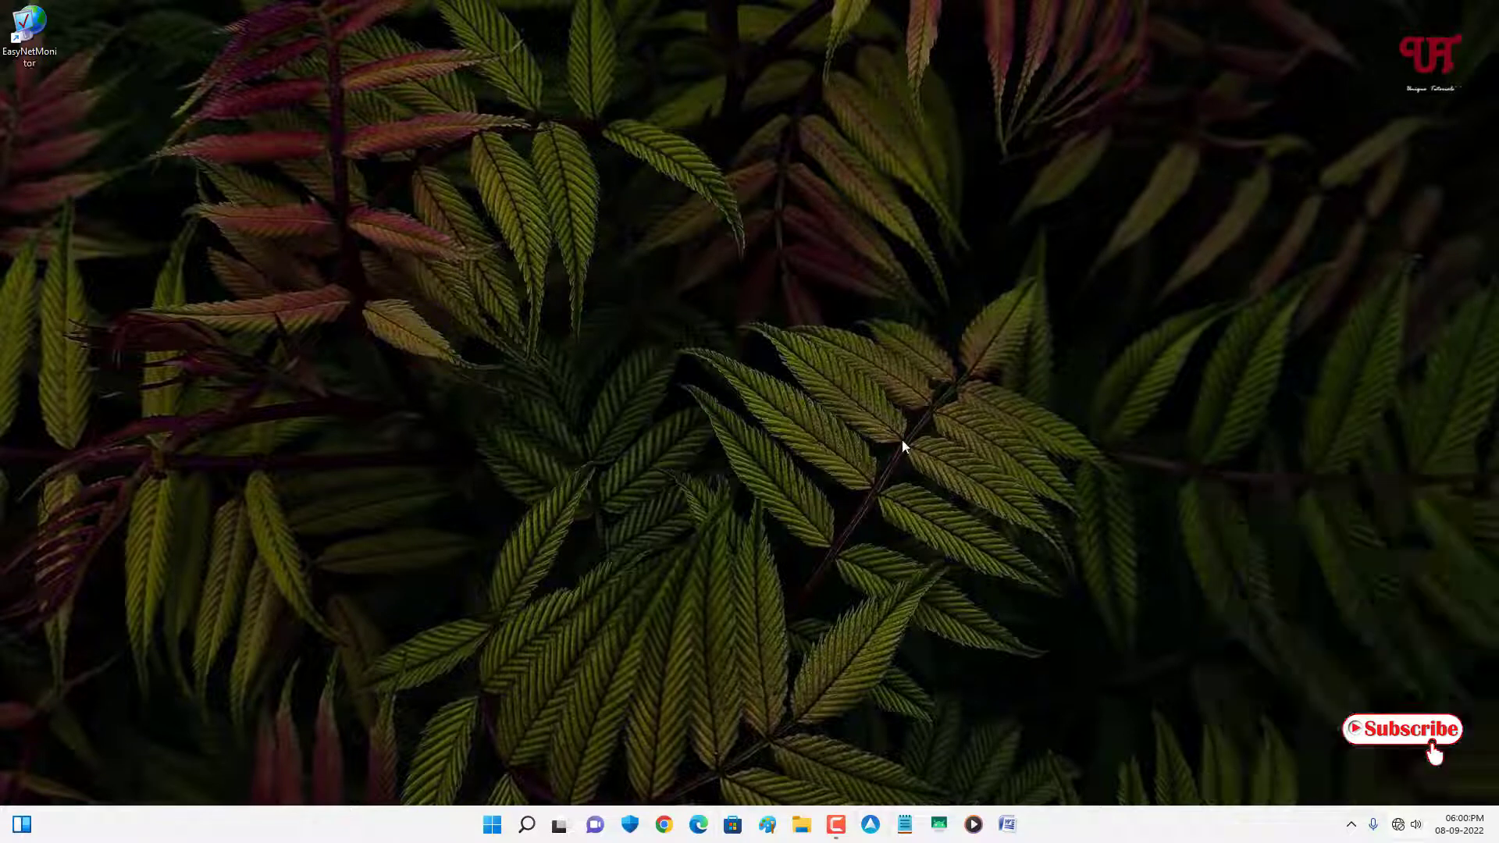
Launch EasyNetMonitor from its desktop shortcut so it runs in the tray
double_click(29, 36)
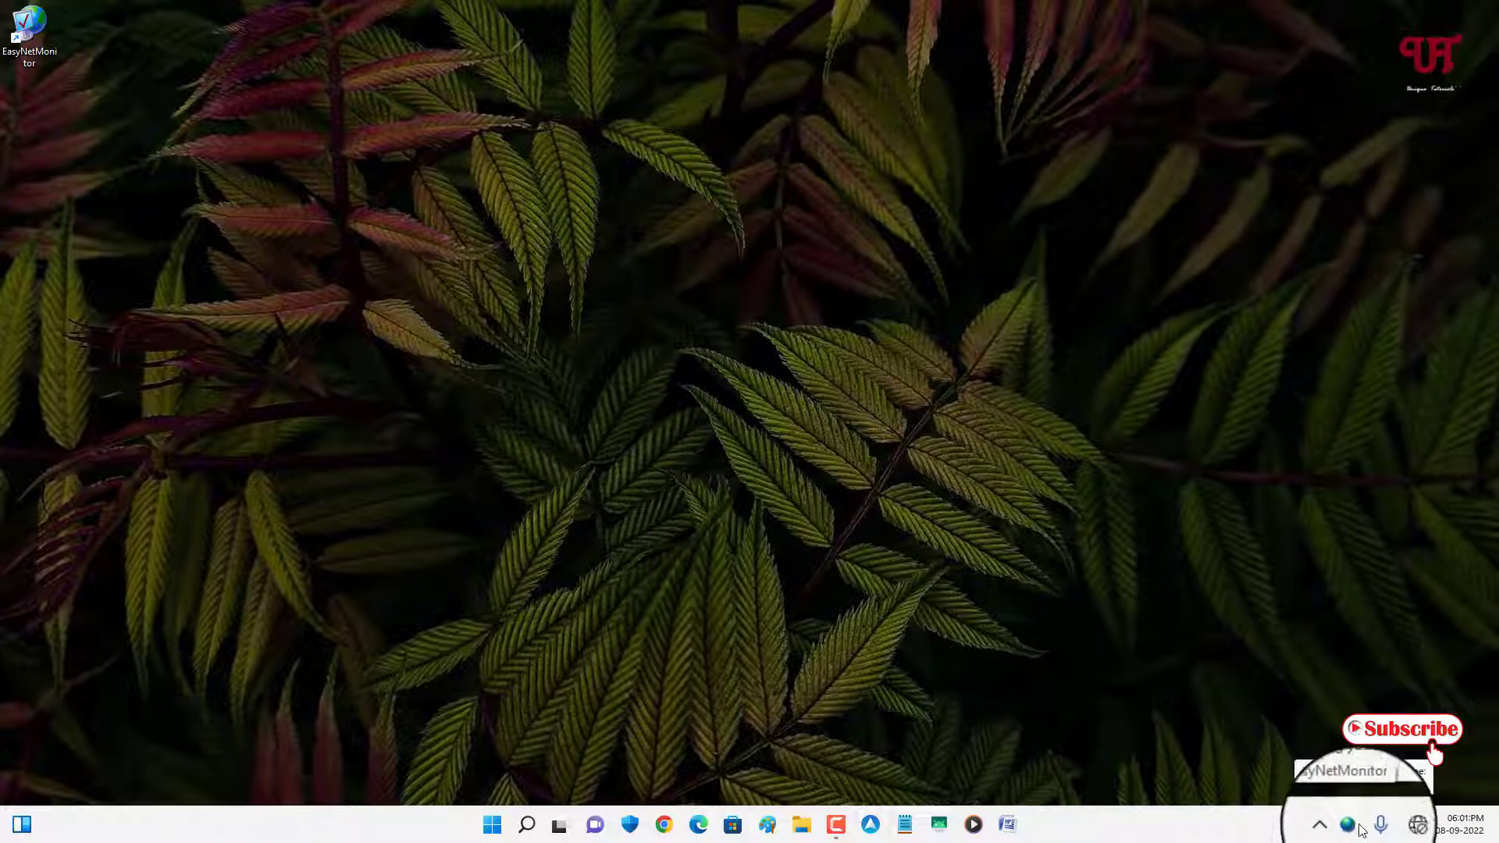
Reconnect to the Galaxy M42 5G Wi-Fi network from Quick Settings, then view the calendar
click(1399, 829)
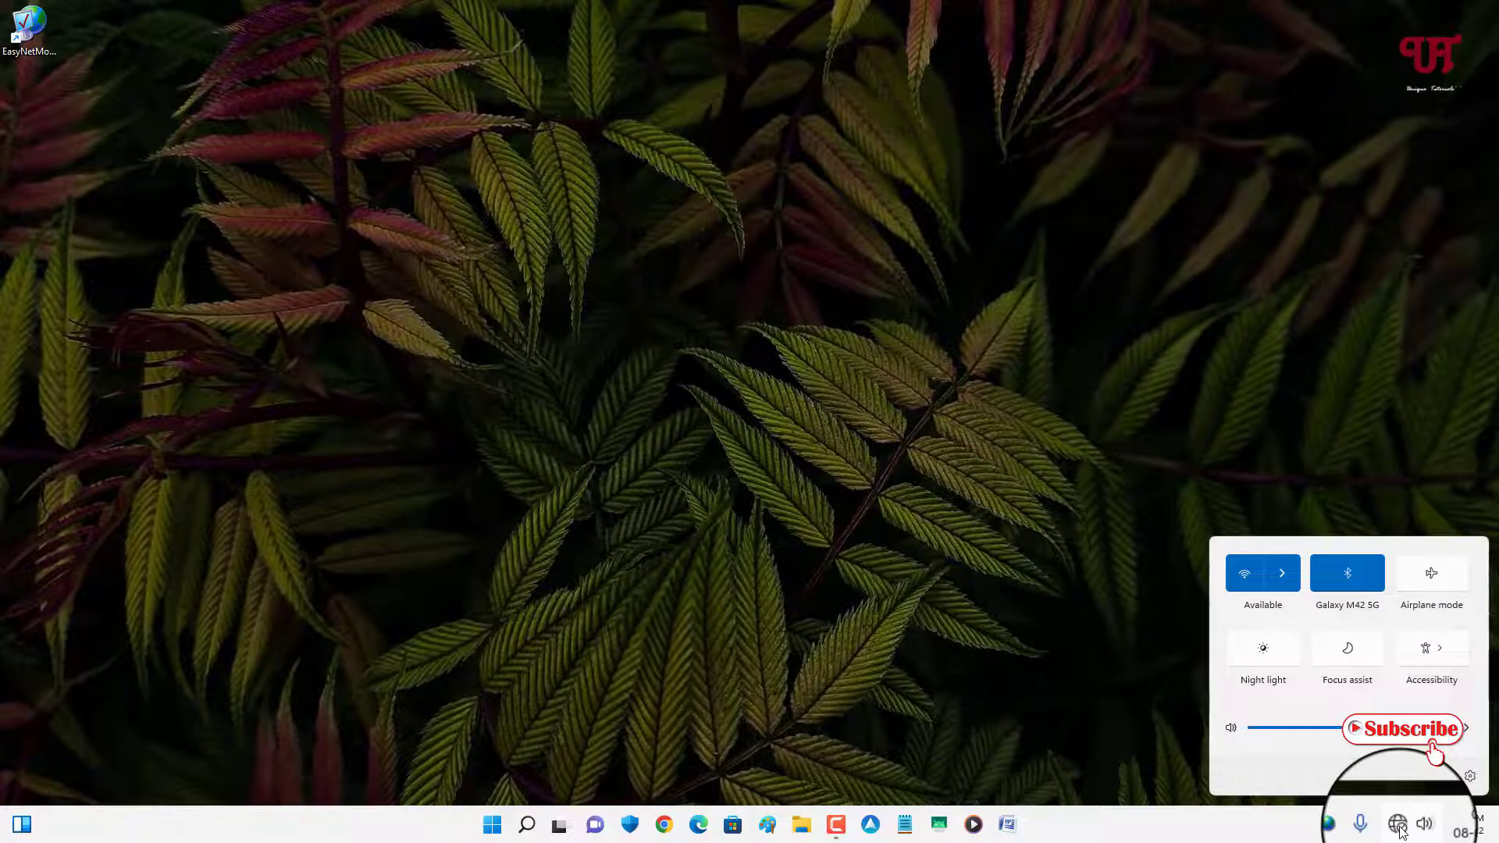
click(1294, 580)
click(1301, 543)
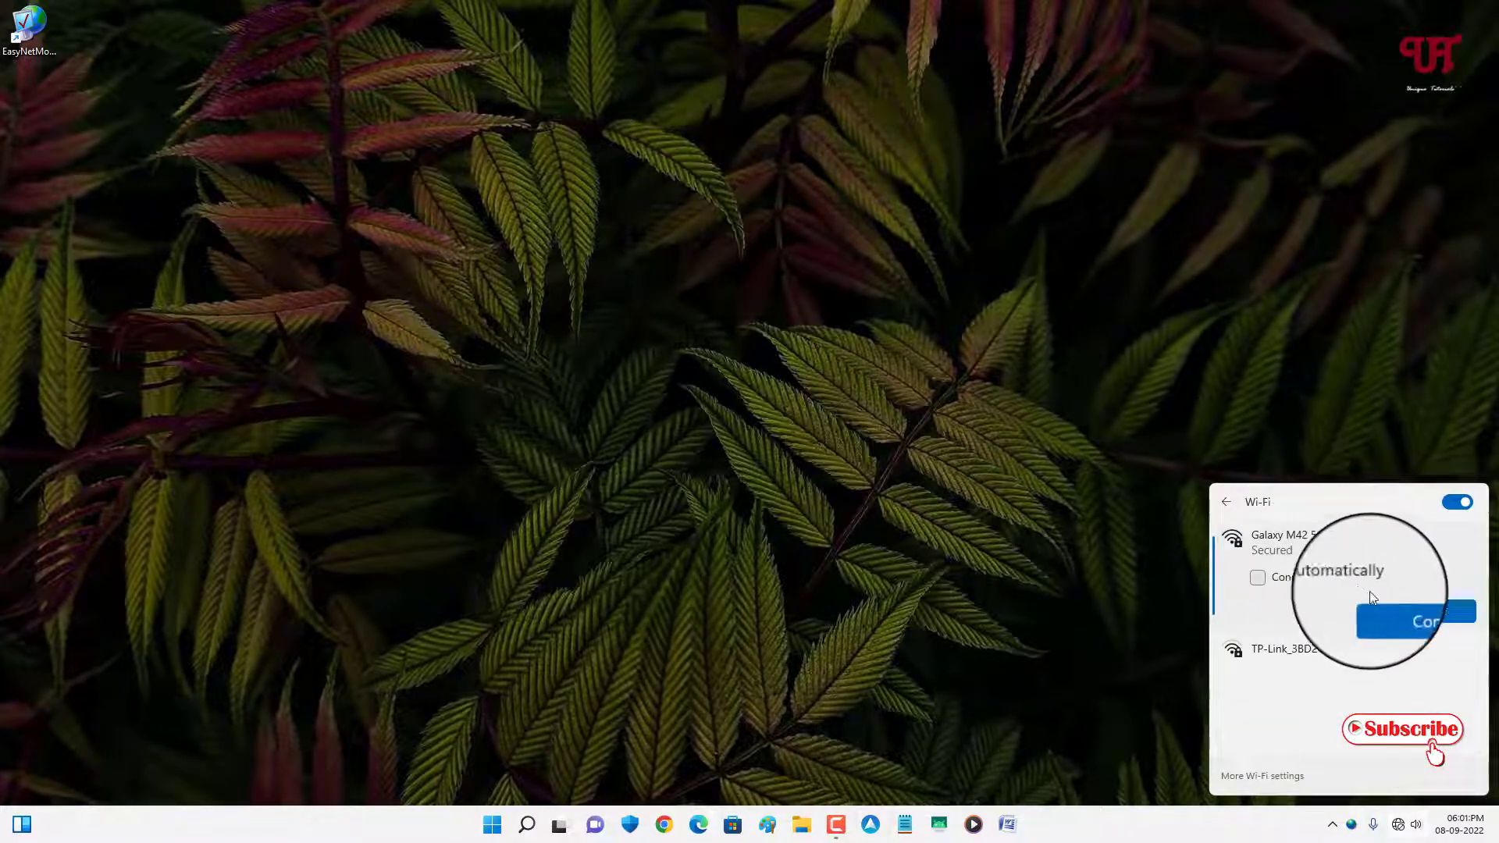
click(1410, 611)
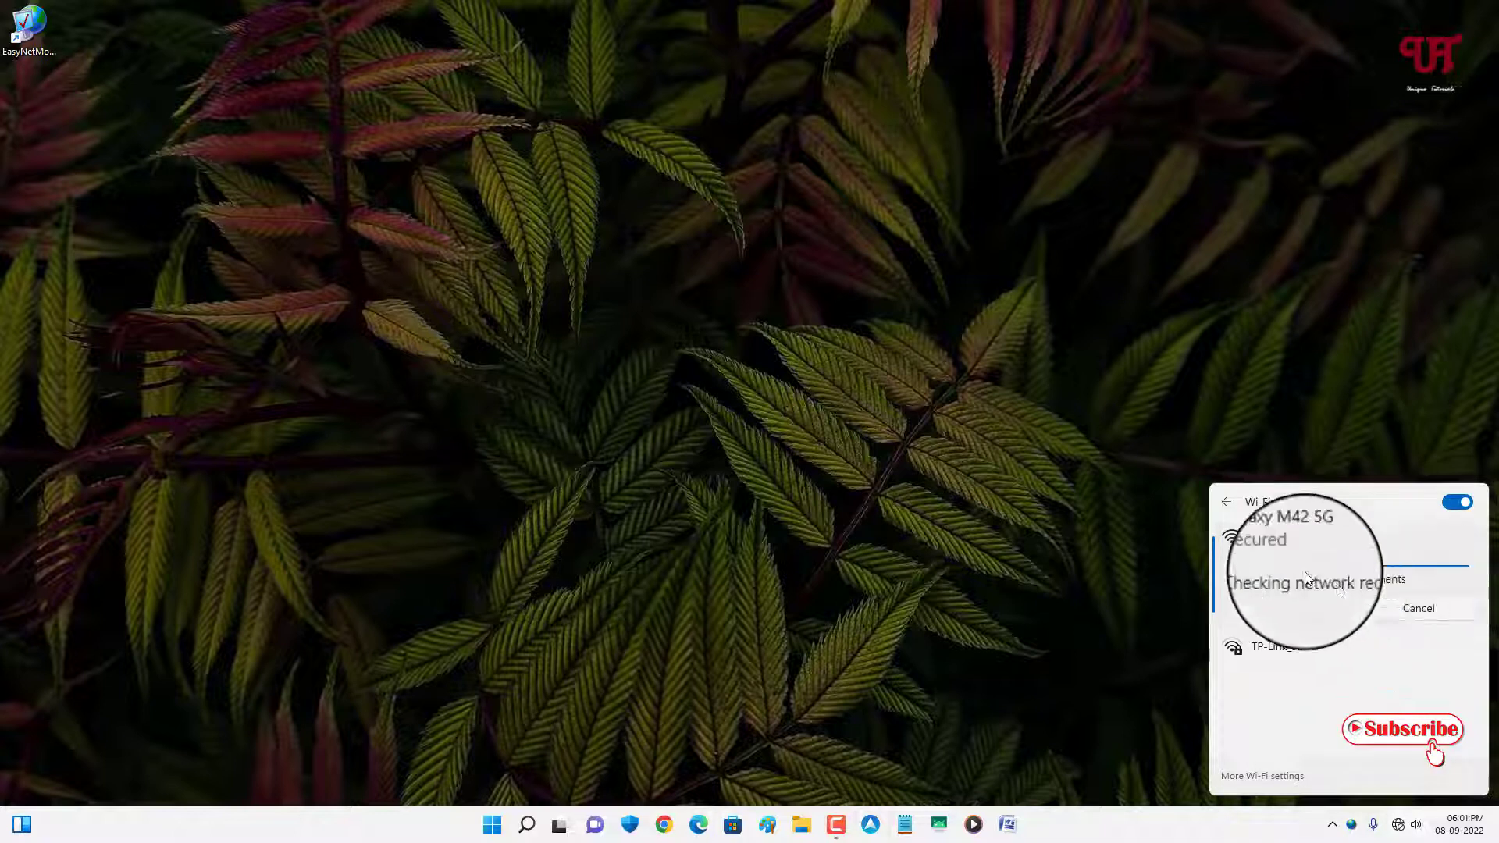
click(1178, 504)
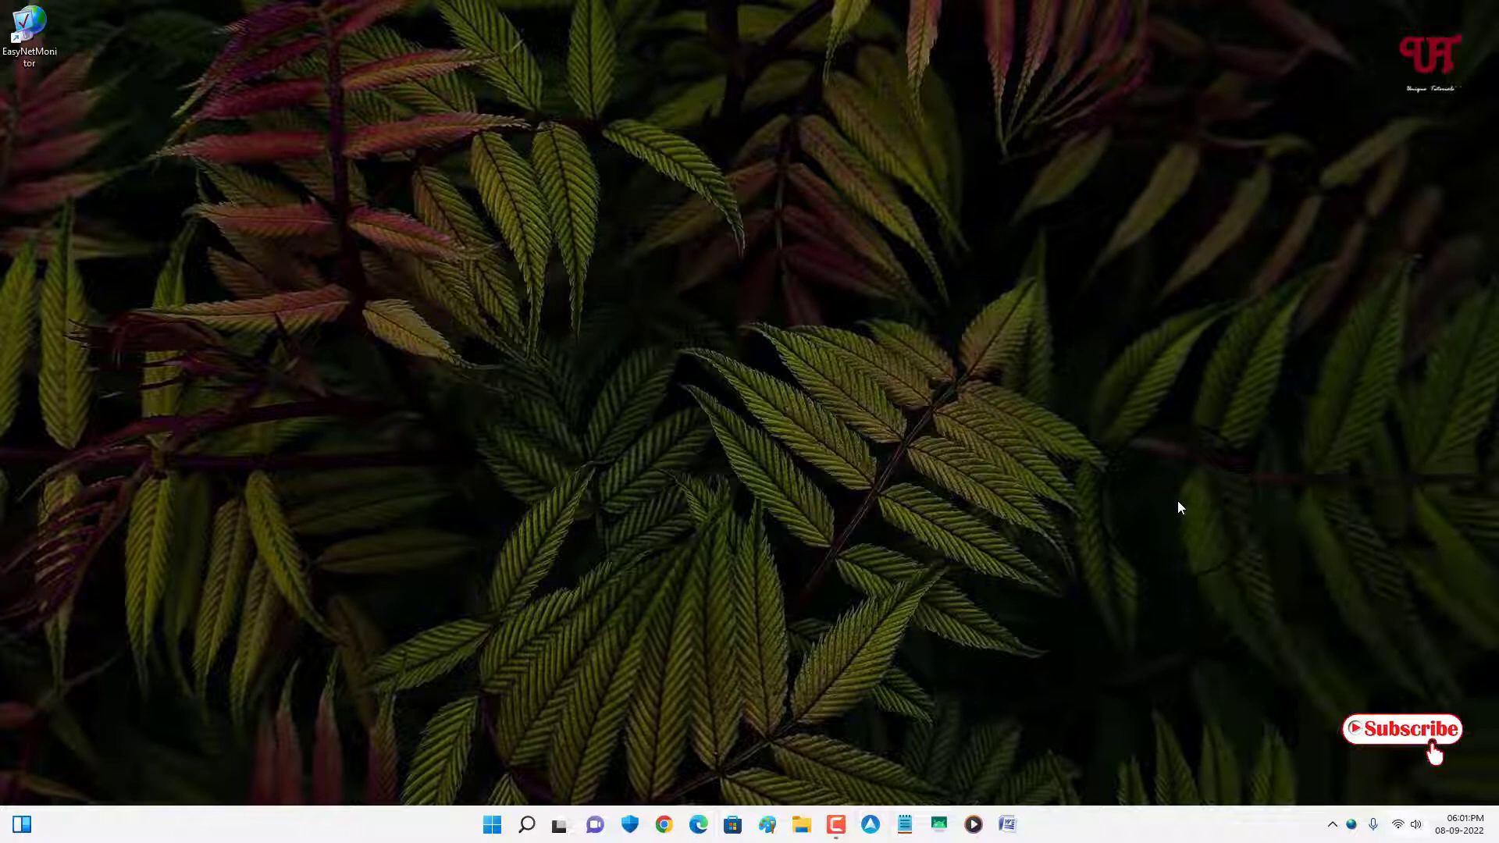
click(1460, 824)
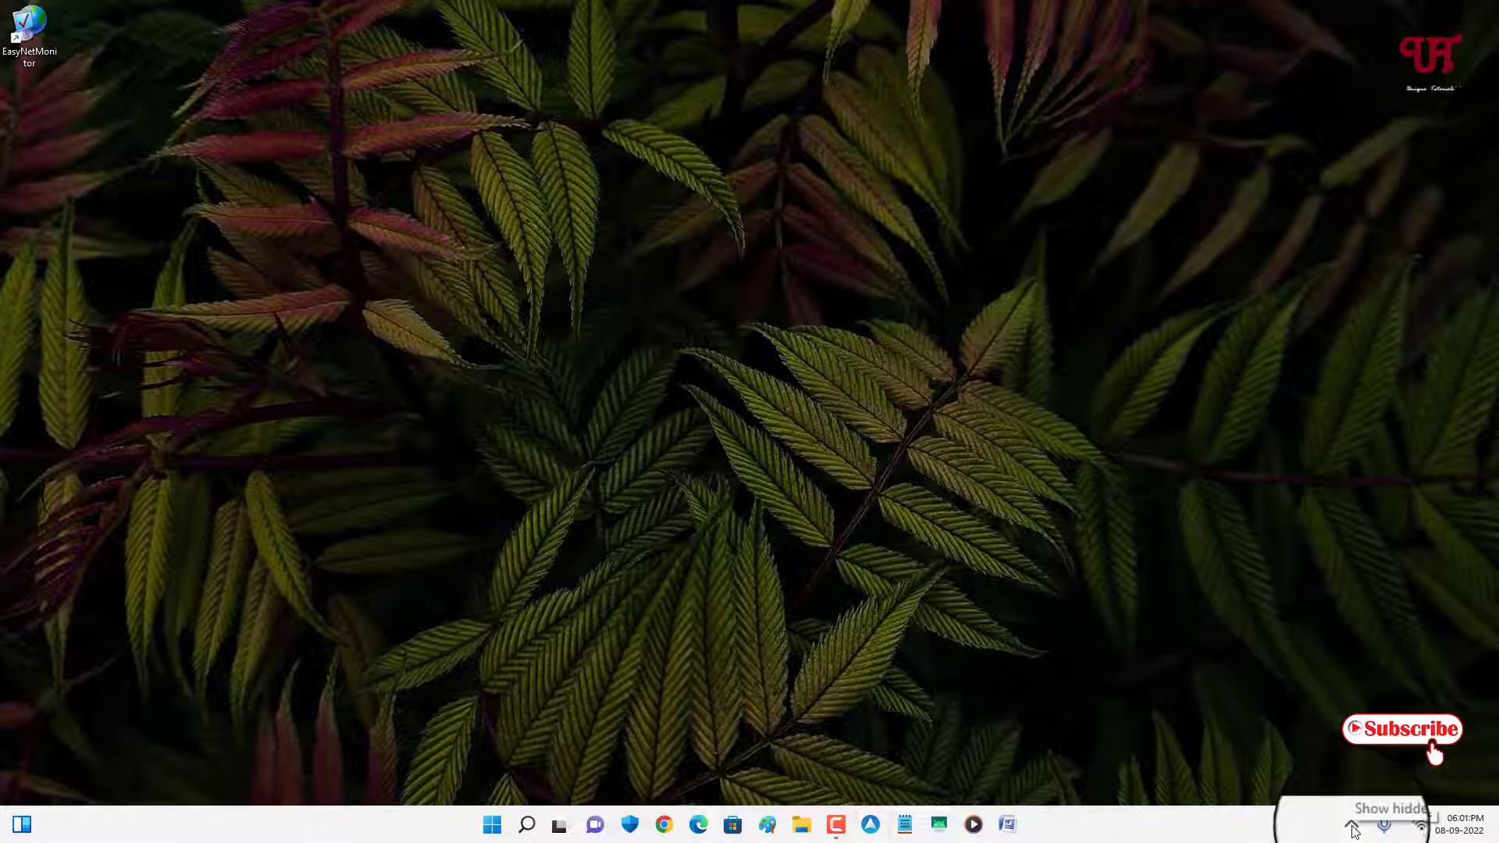
Reveal the hidden tray icons and open the EasyNetMonitor globe icon's menu
click(1352, 826)
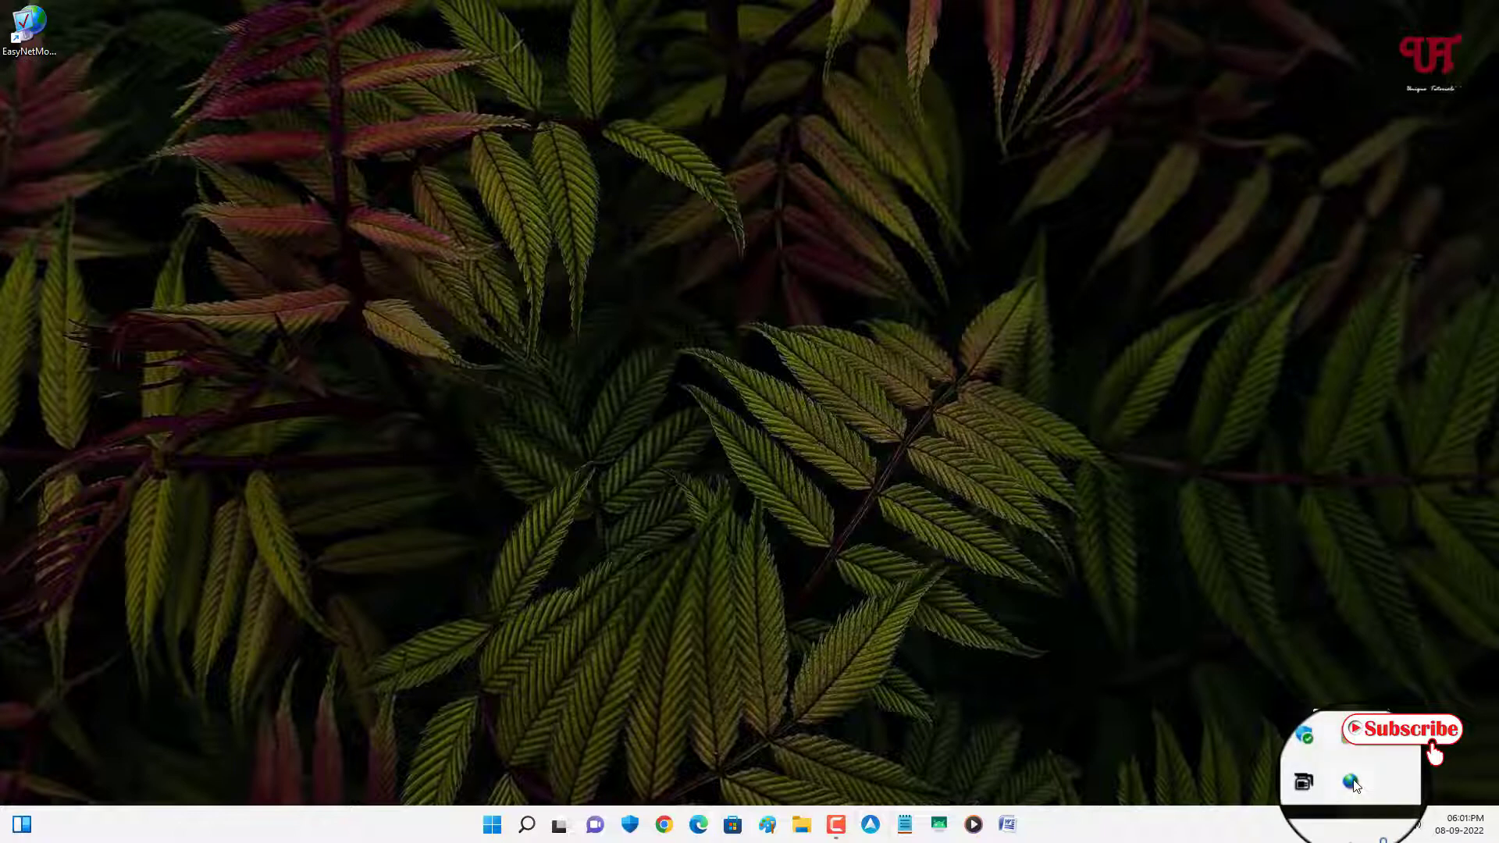
right_click(1353, 783)
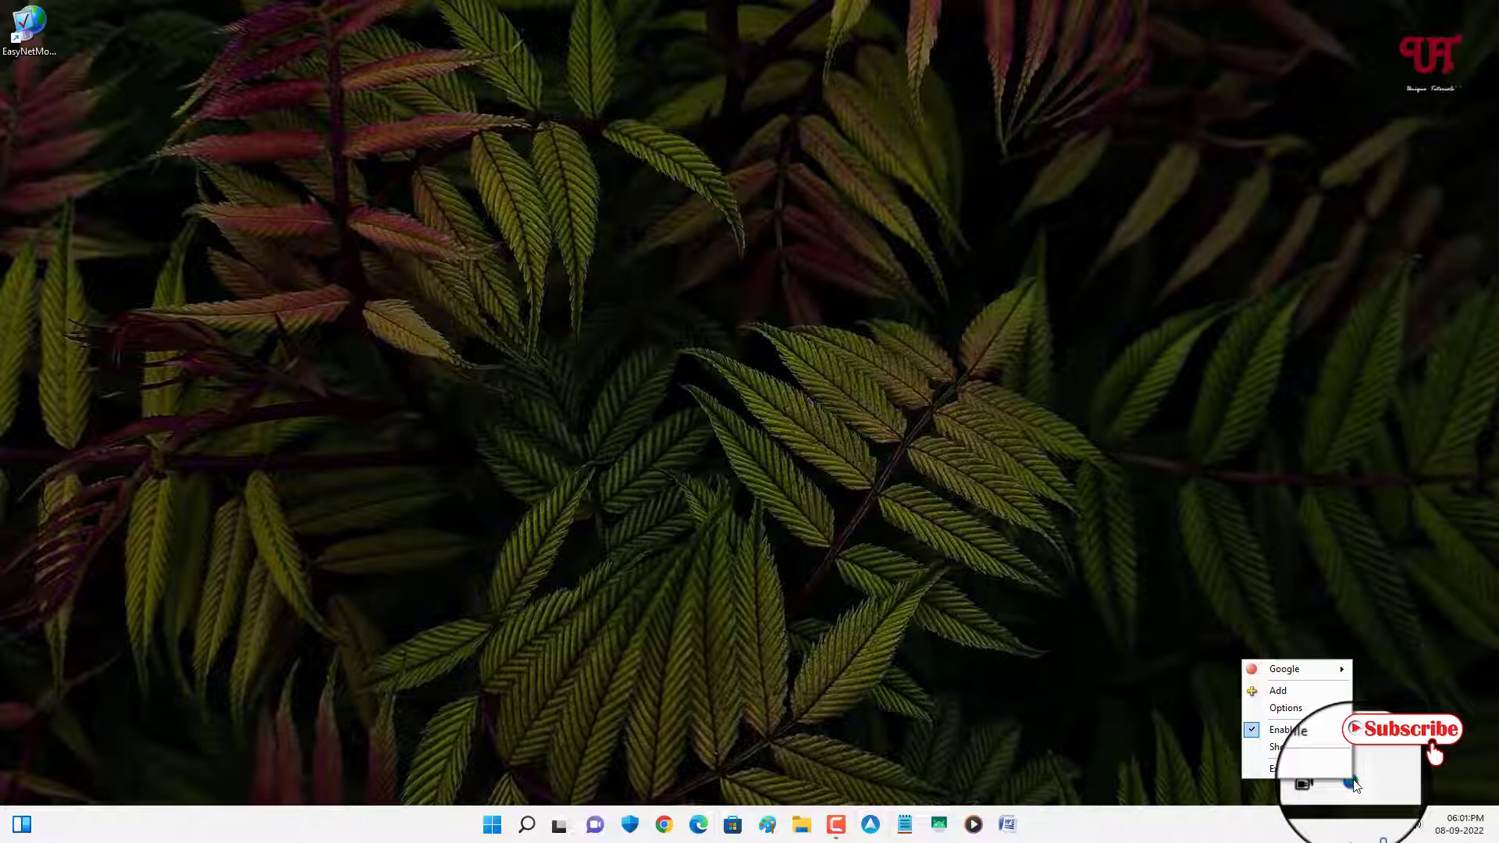
Open the 2022-09-08 log in Notepad and highlight the fourth entry's timestamp
click(1290, 748)
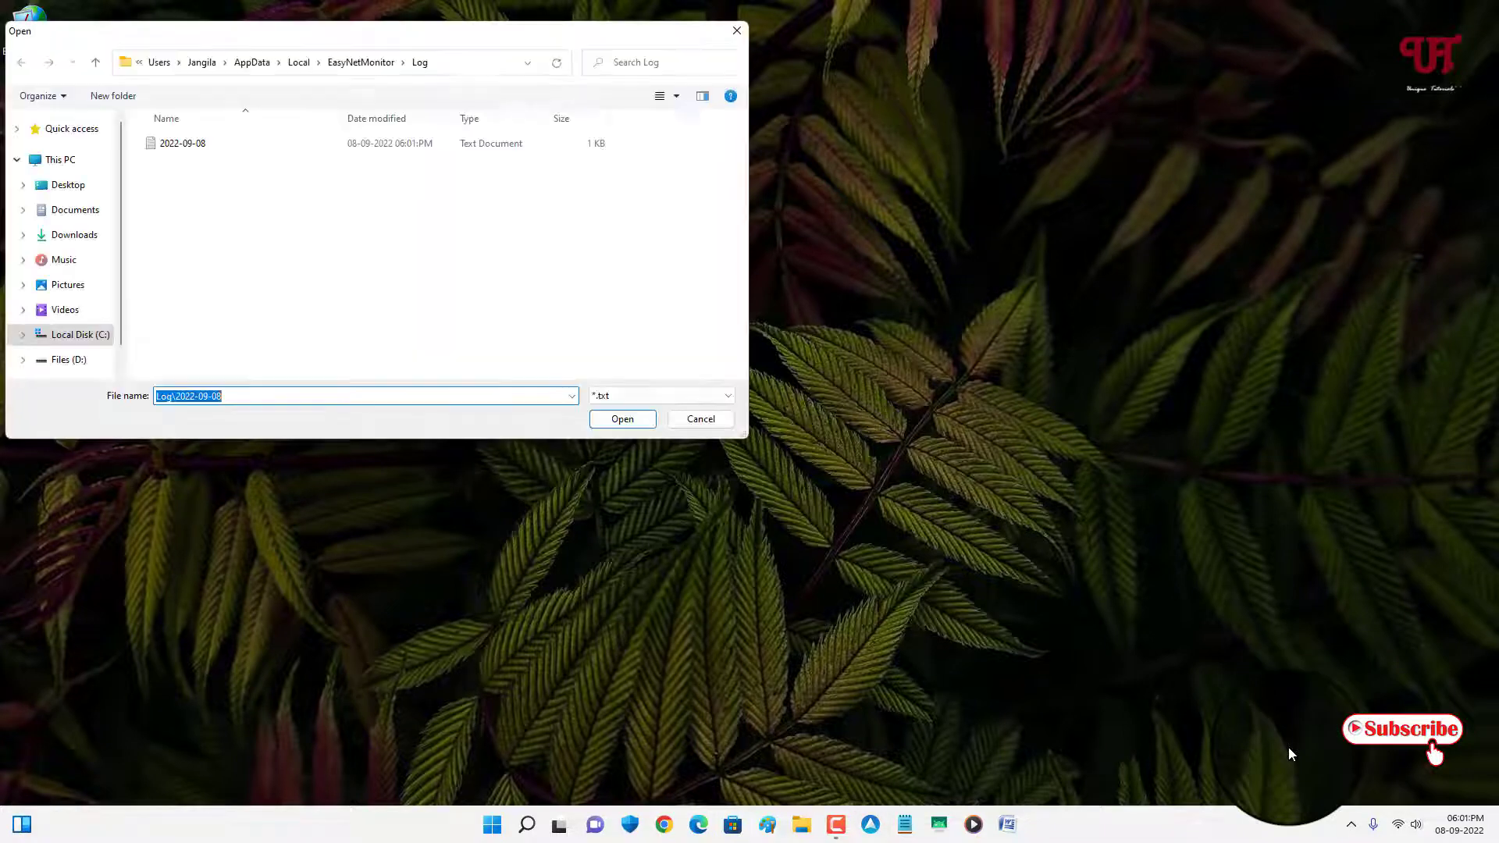
click(630, 428)
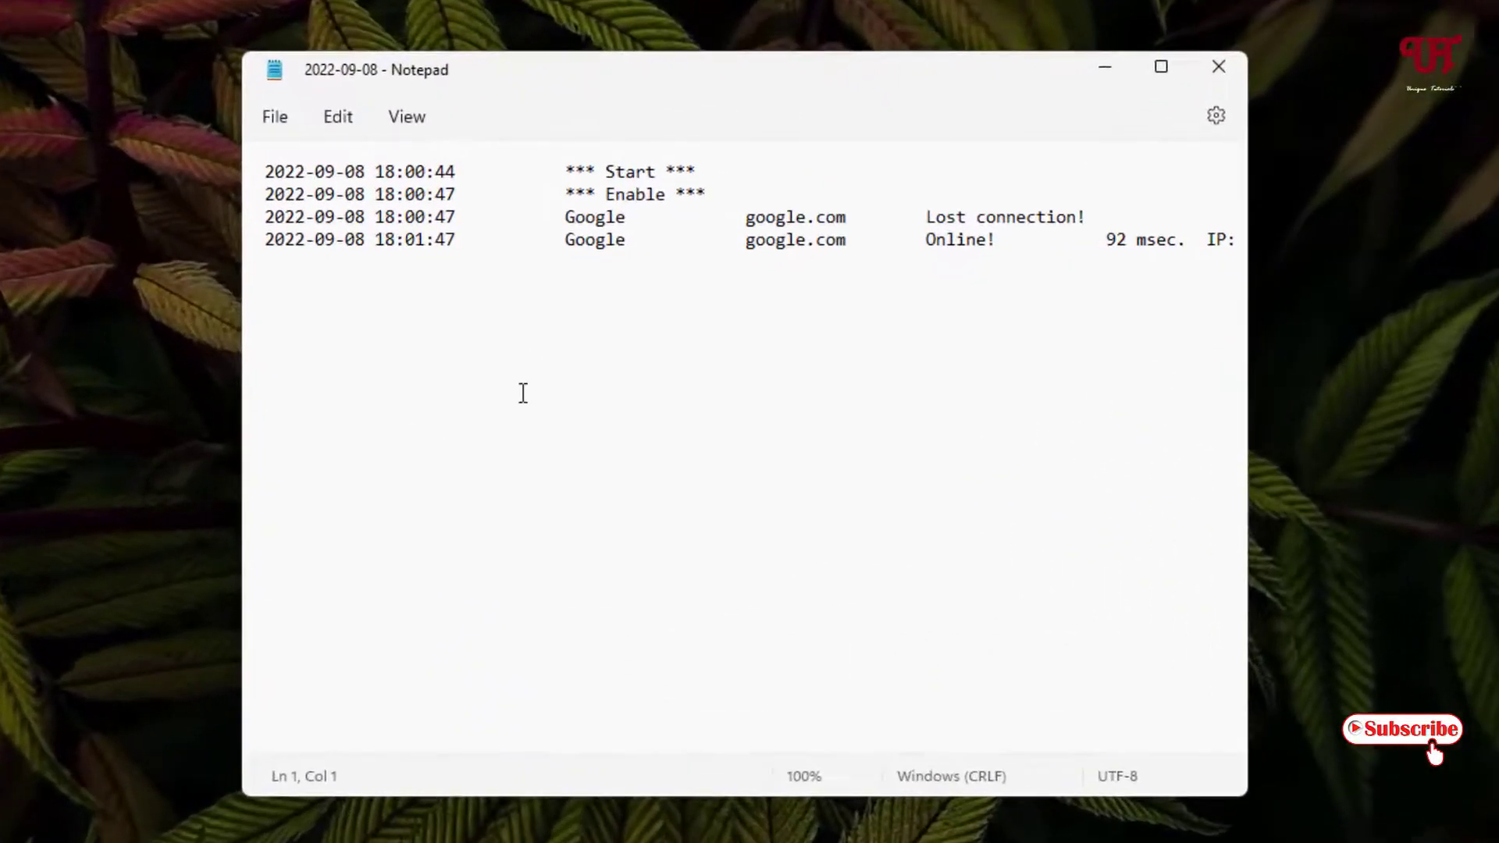
drag(267, 240, 1239, 260)
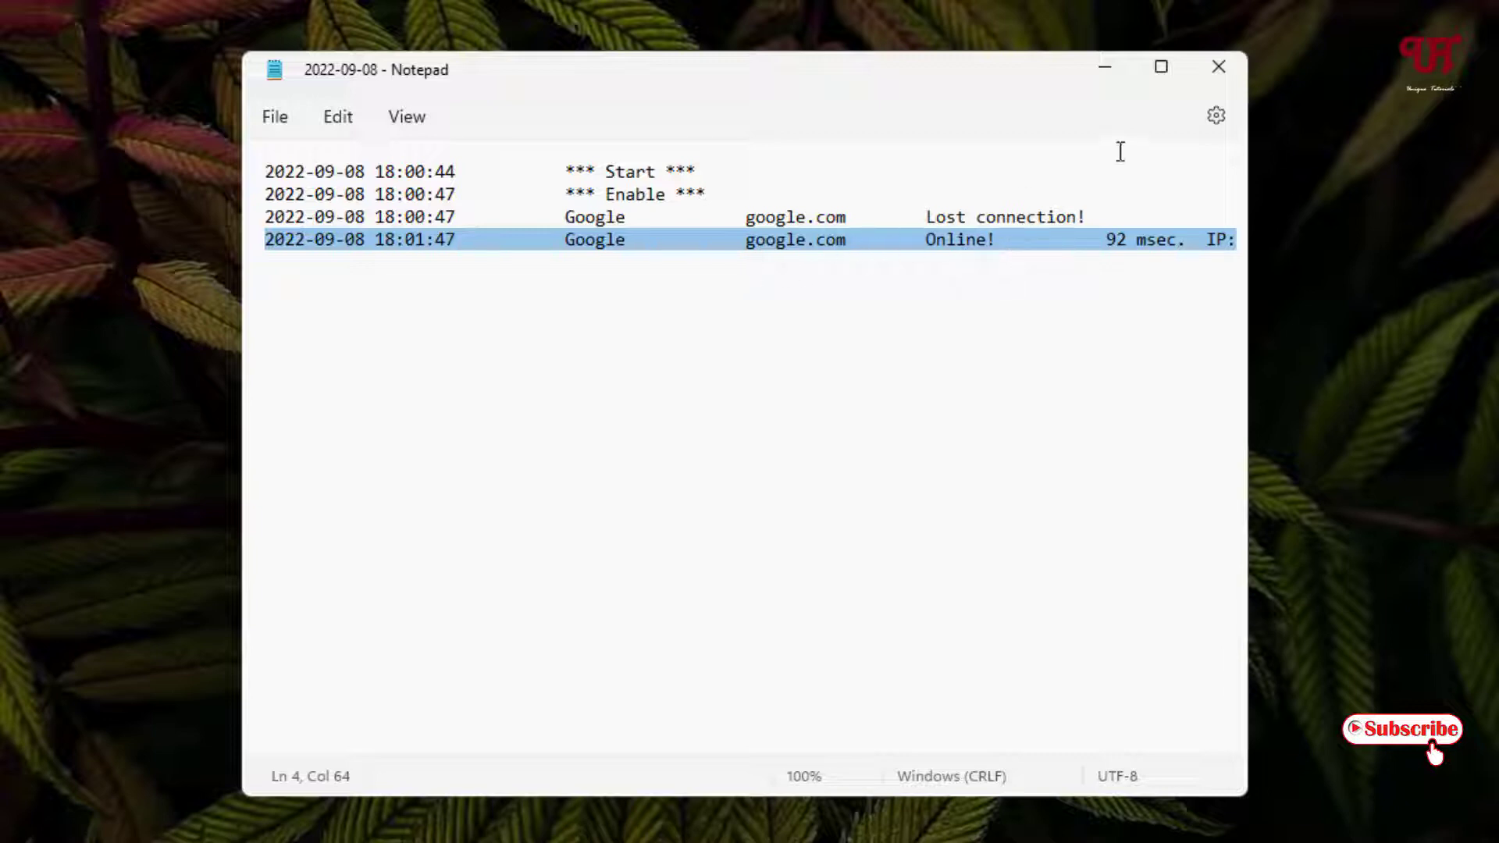
Close Notepad and disconnect from Galaxy M42 5G in the Wi-Fi flyout
click(1230, 70)
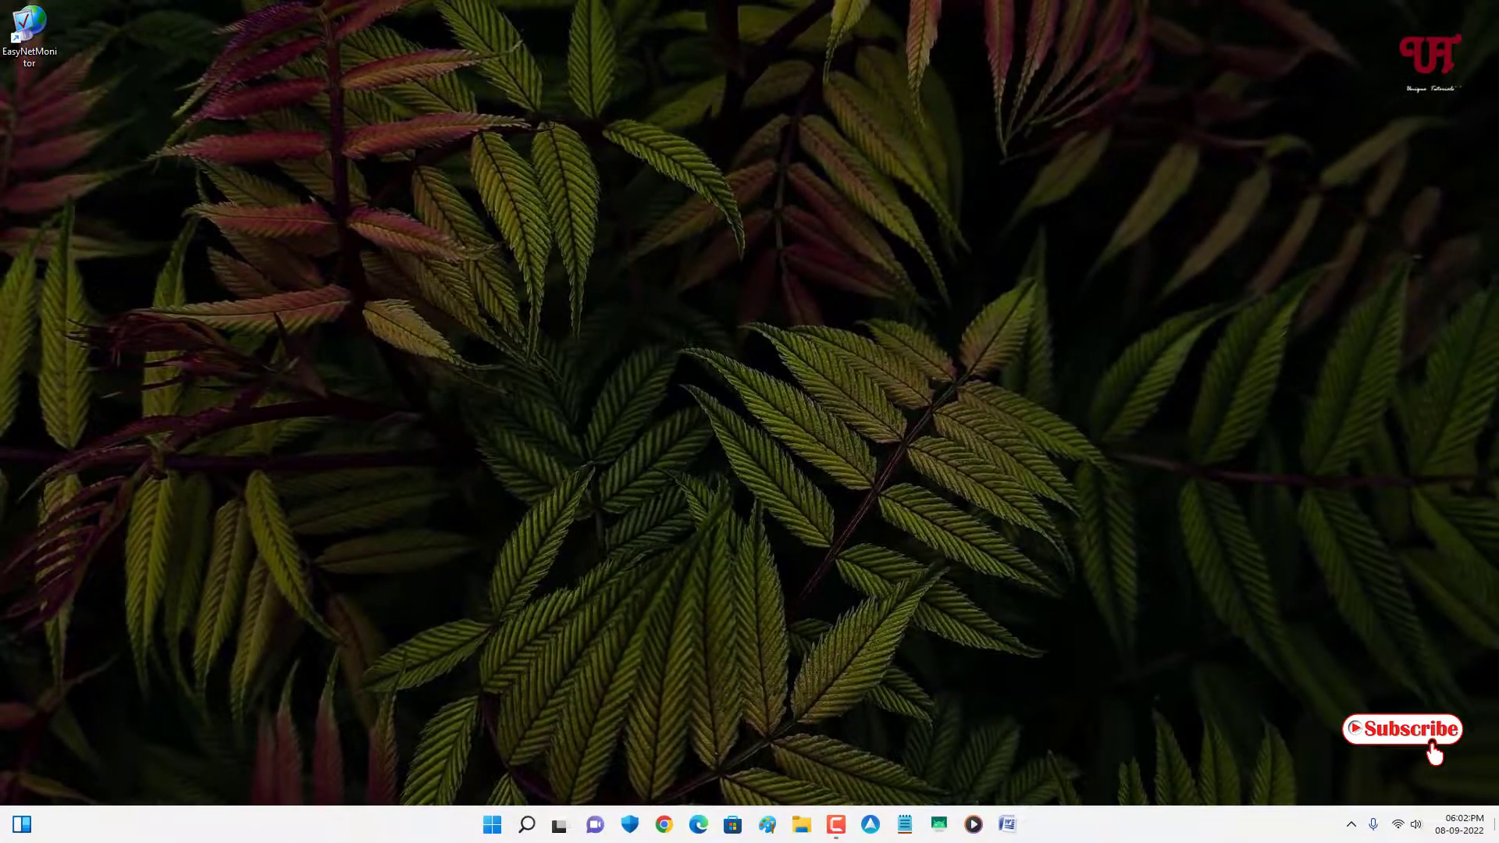
click(1405, 825)
click(1281, 569)
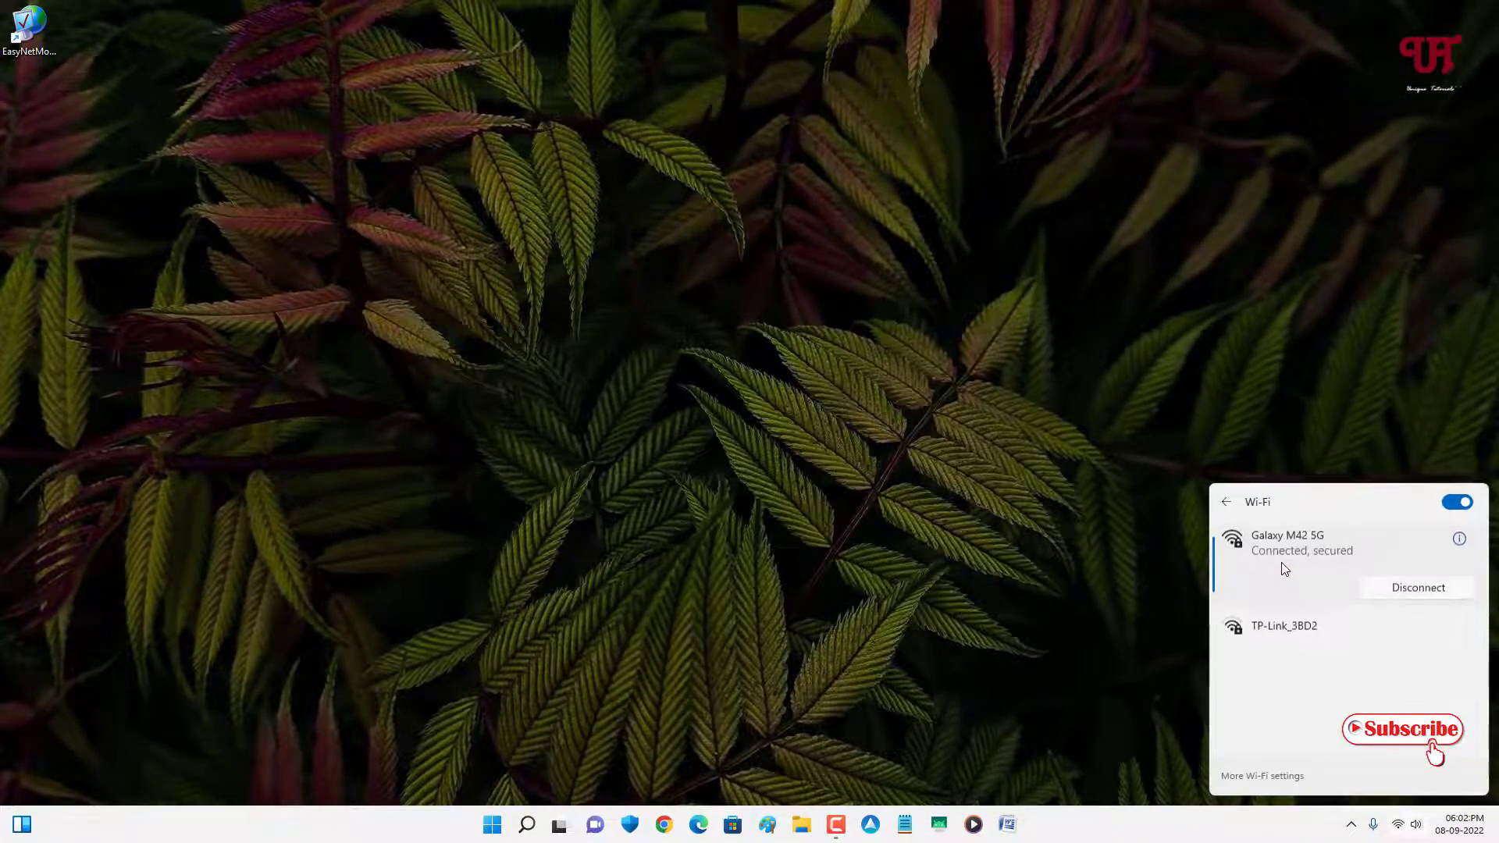
click(1419, 589)
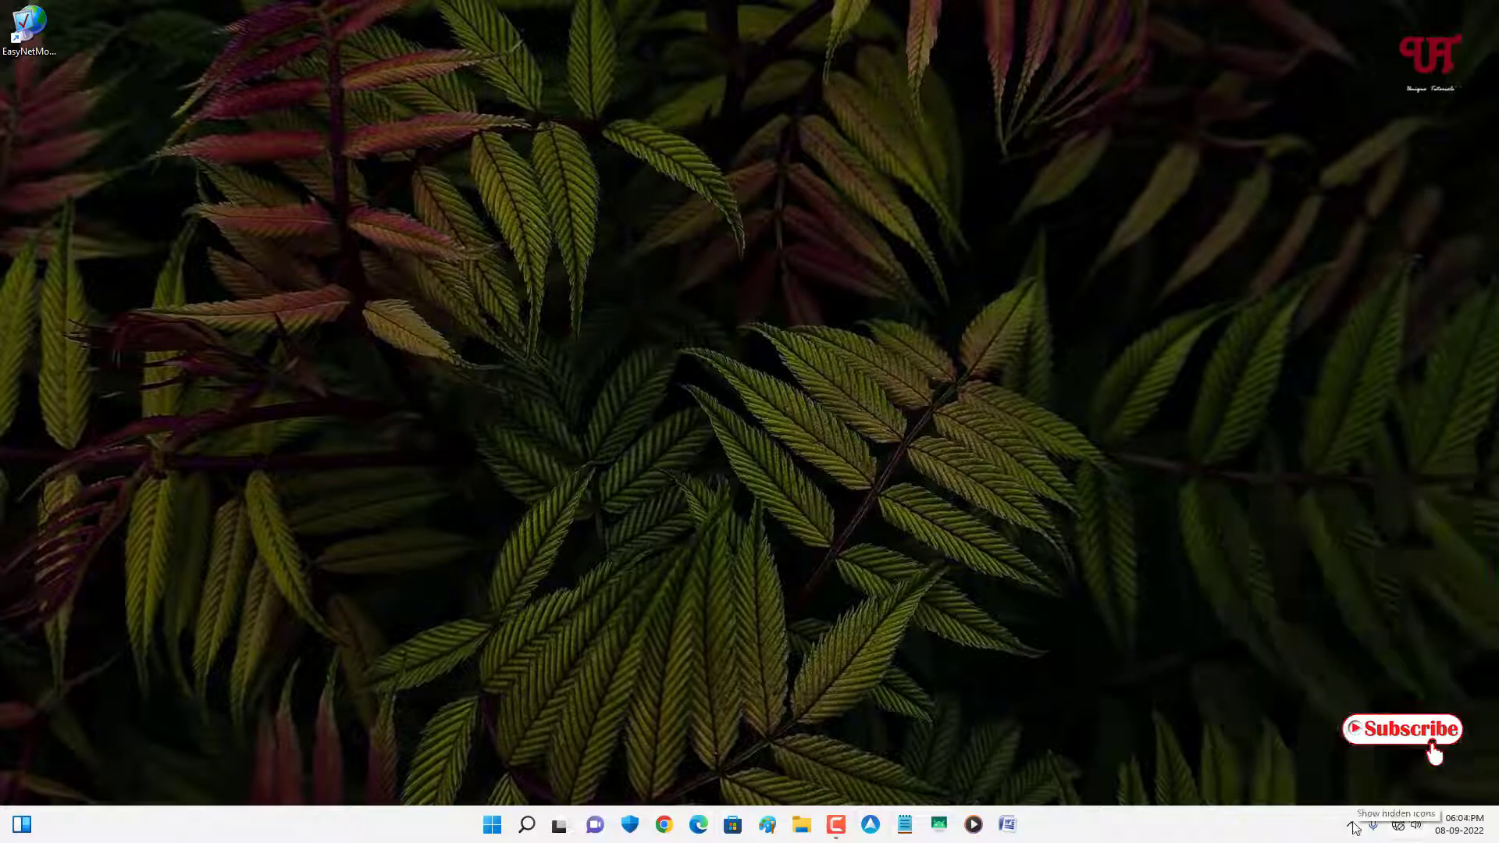
click(1354, 826)
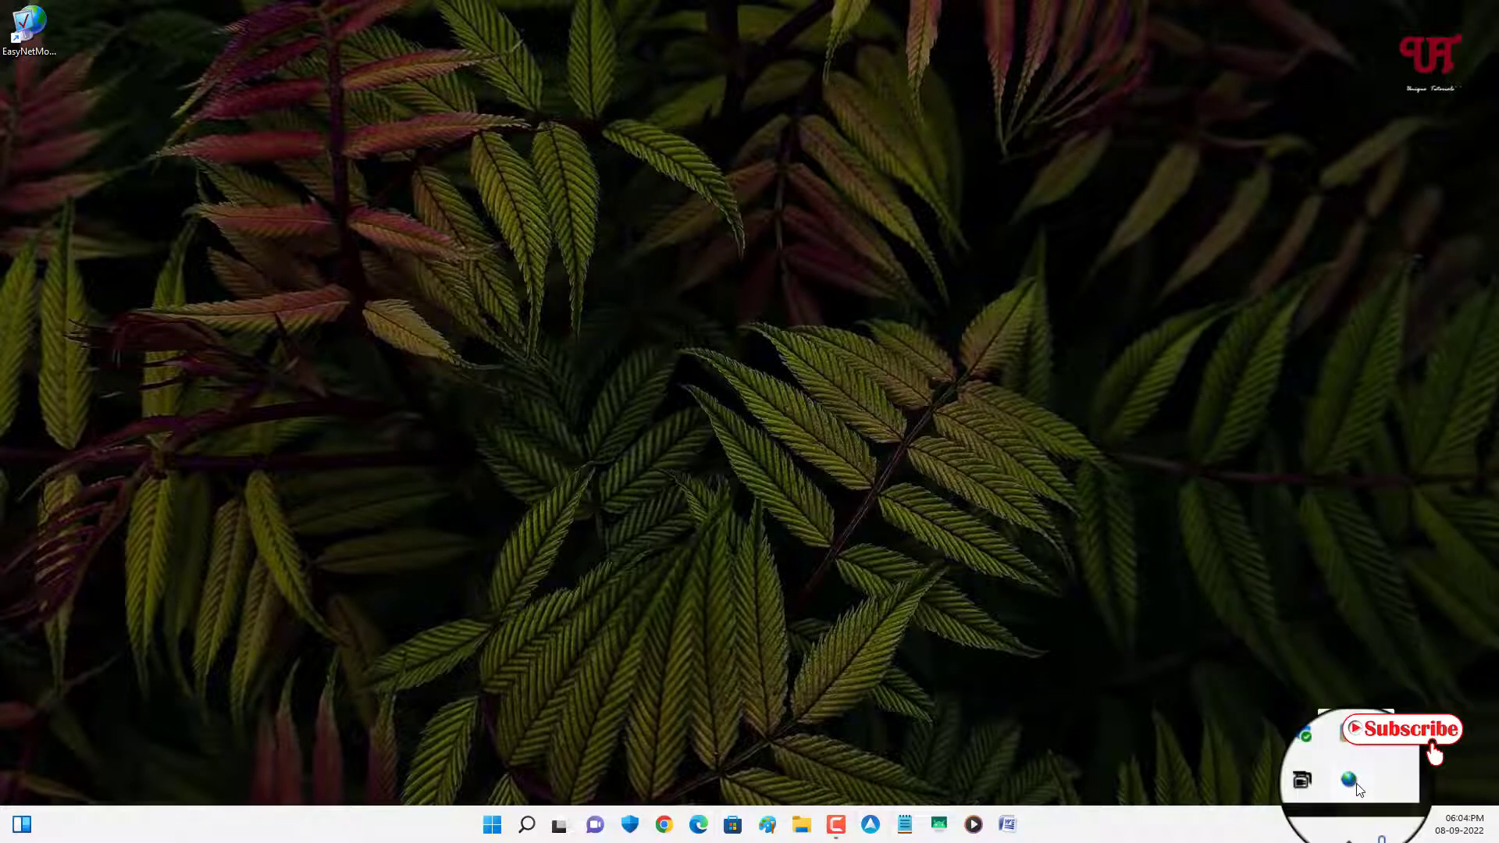
Reopen the 2022-09-08 log and highlight the new 18:03:47 Google lost-connection line
right_click(1357, 785)
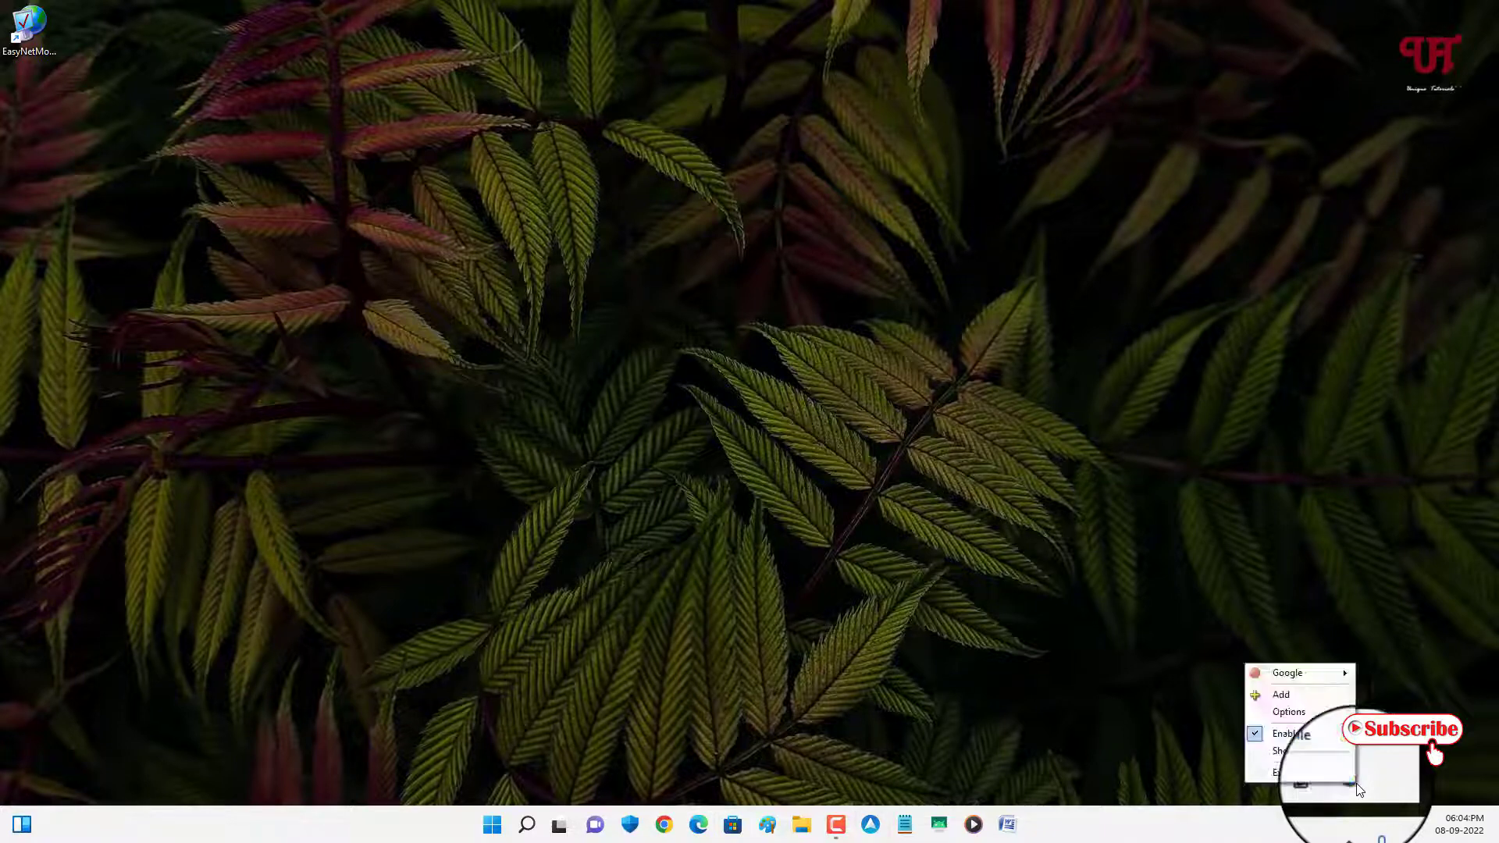
click(1318, 752)
click(623, 419)
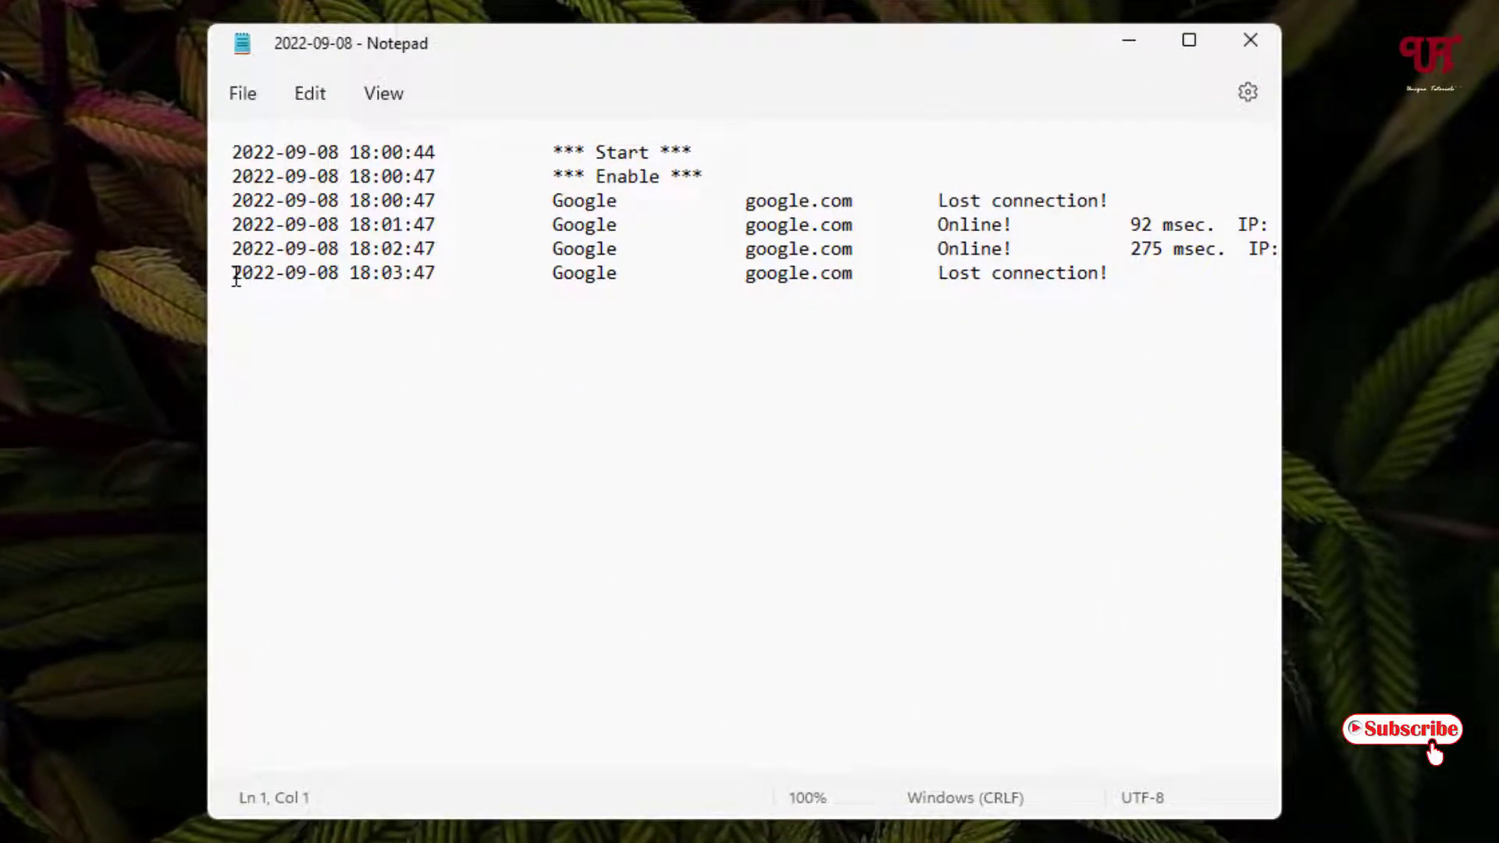
click(236, 278)
drag(236, 277, 1113, 300)
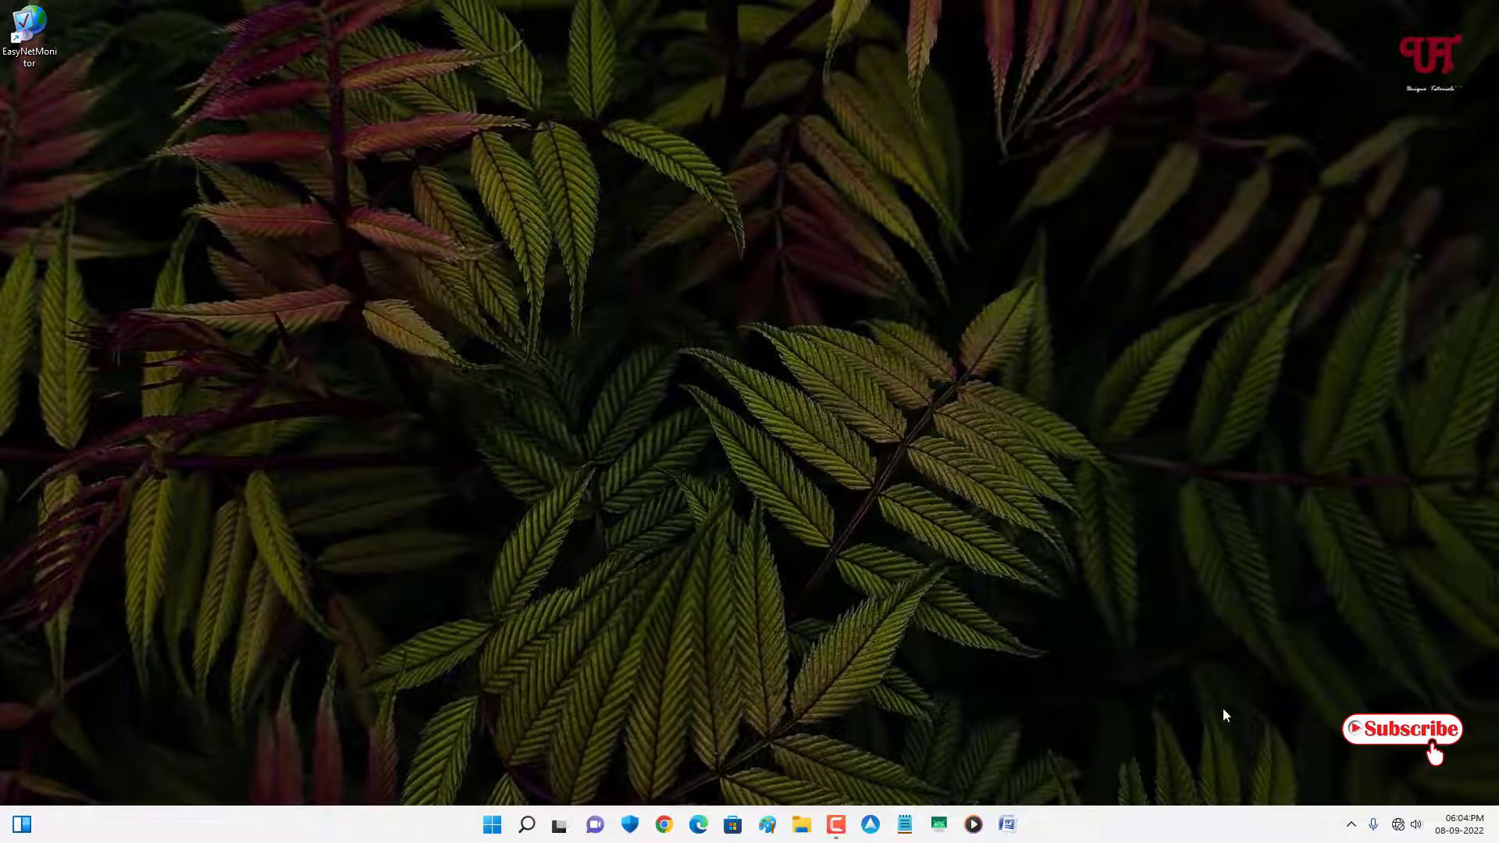
click(1353, 826)
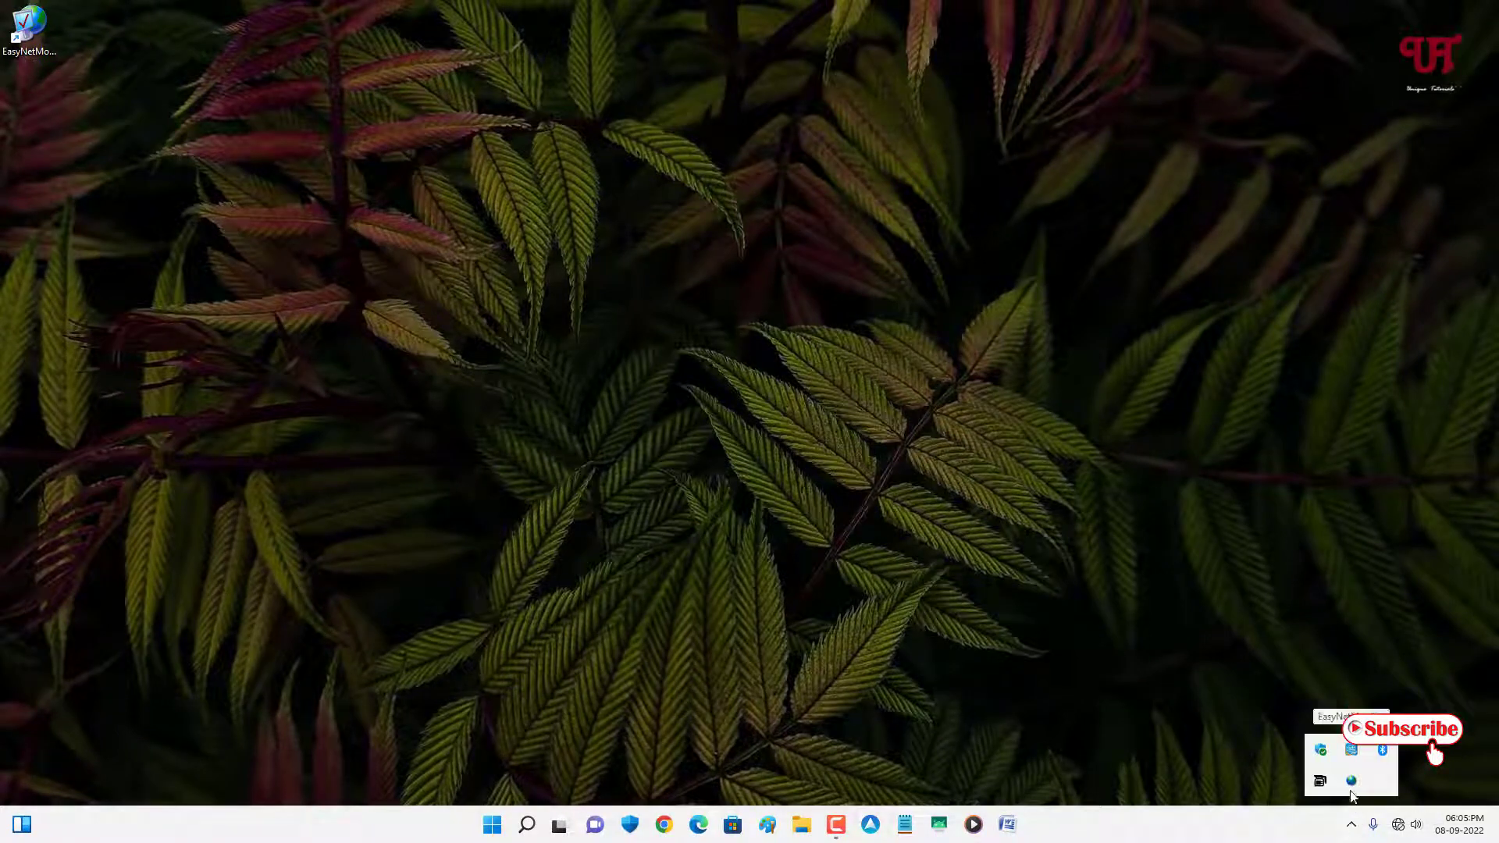
right_click(1353, 782)
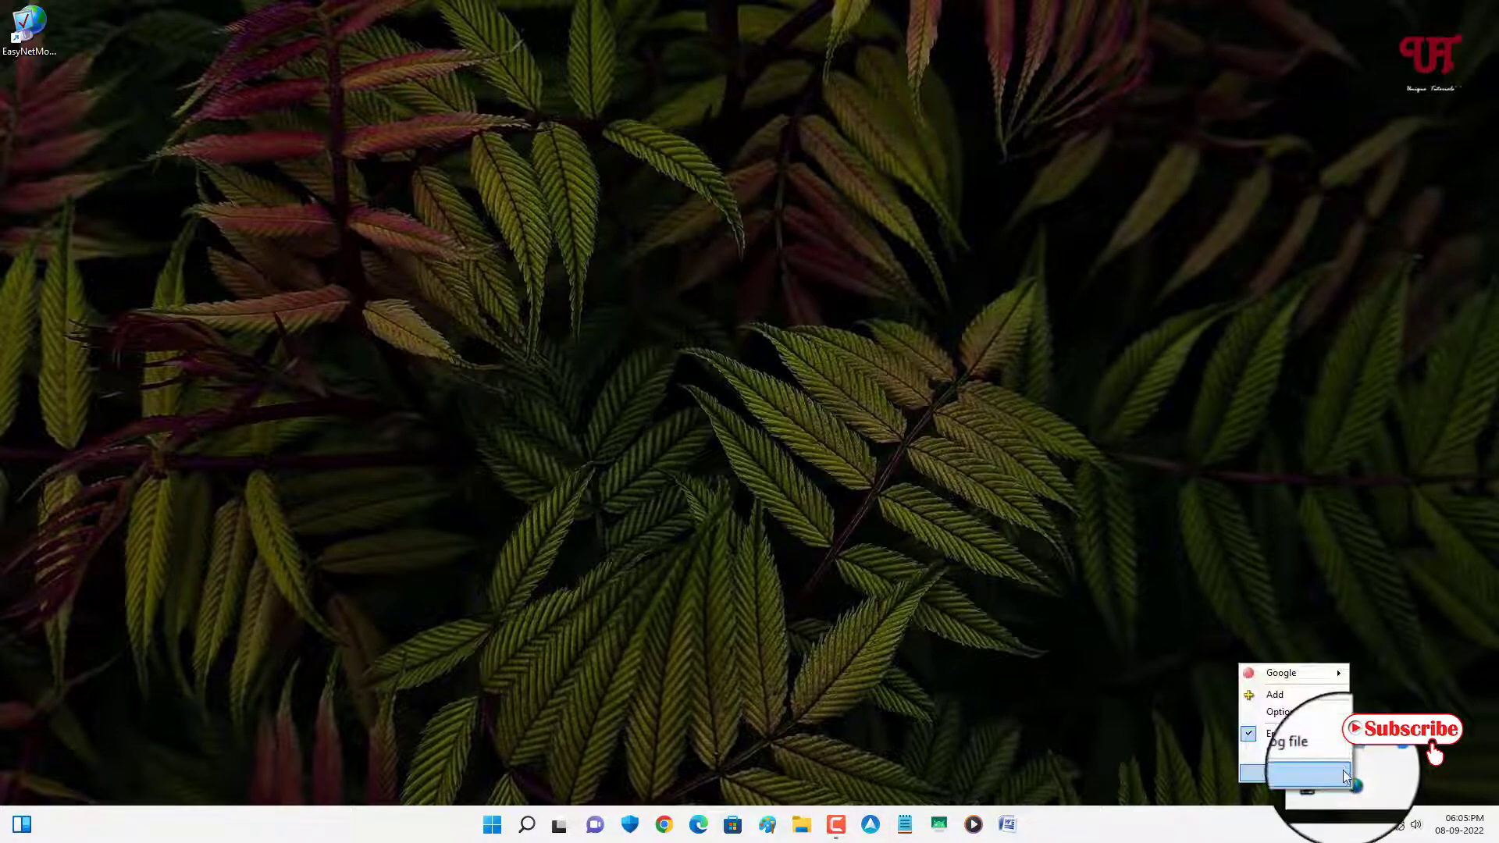
click(1305, 710)
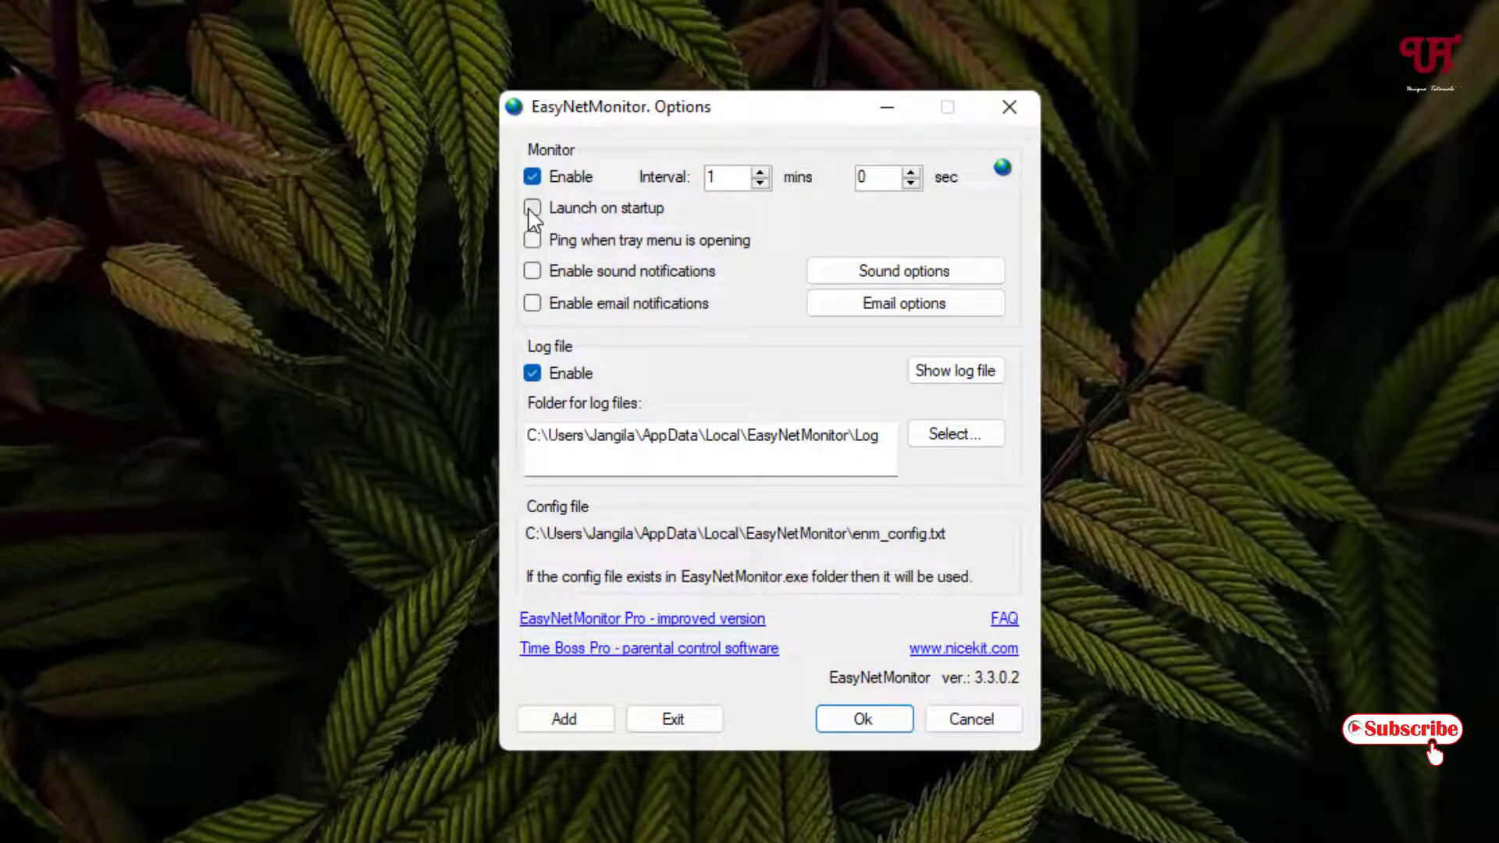
click(531, 210)
click(534, 209)
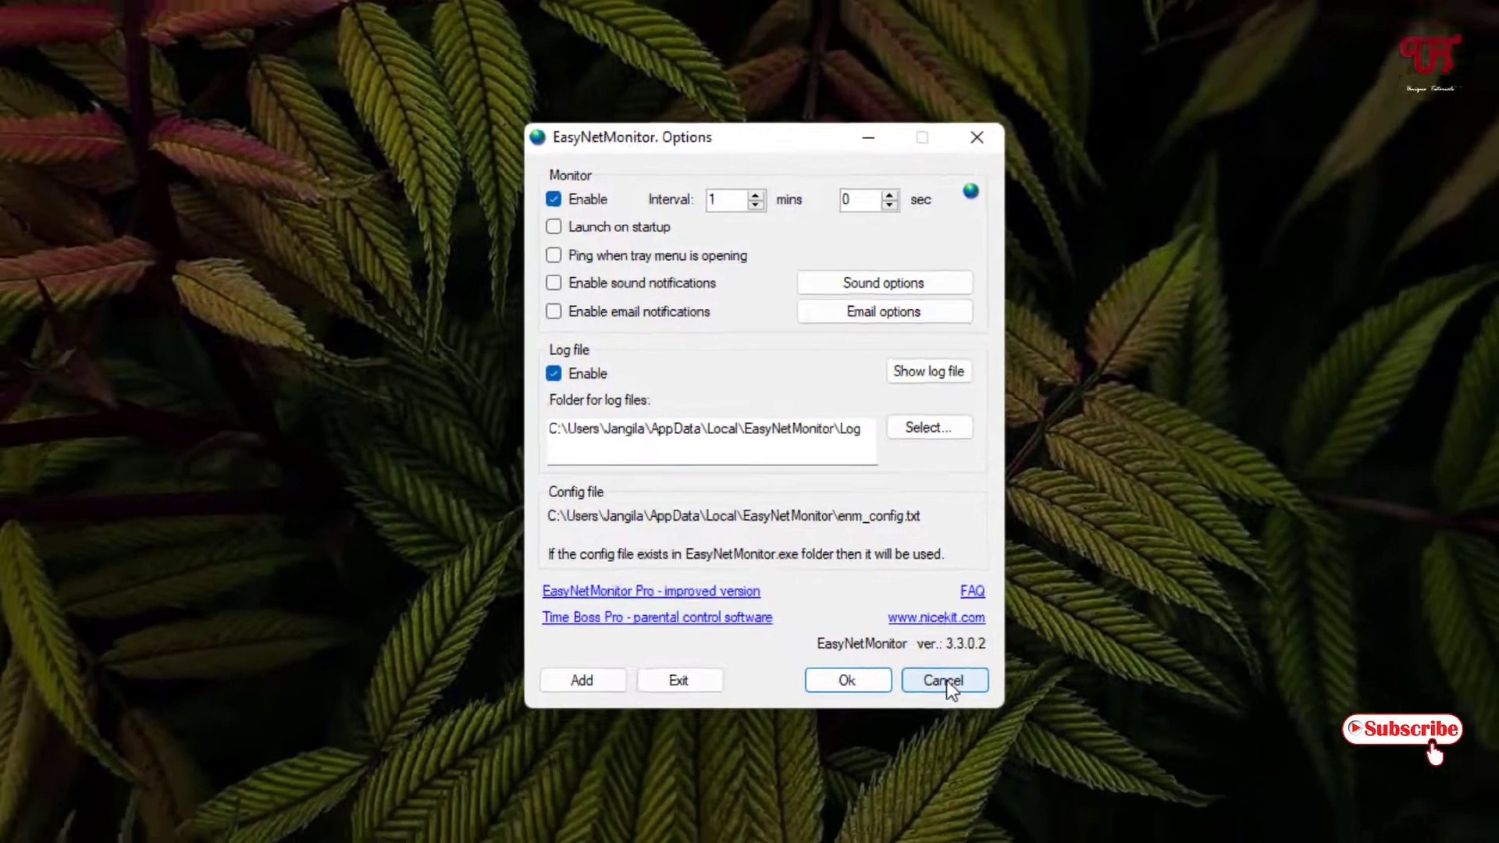
click(946, 680)
click(1352, 826)
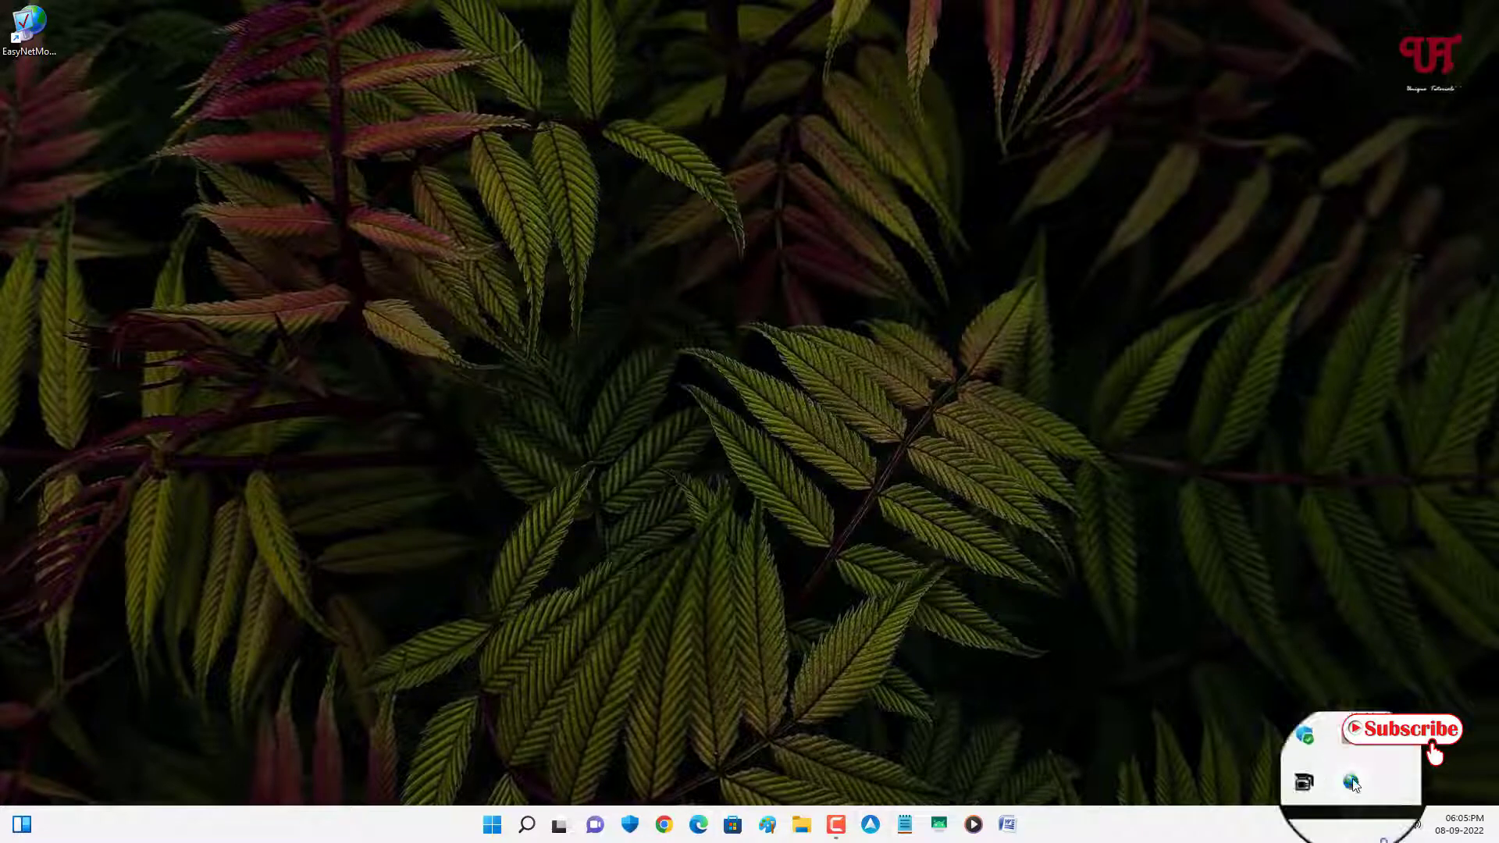
Delete Google from EasyNetMonitor's monitored sites and reopen the tray menu
right_click(1353, 784)
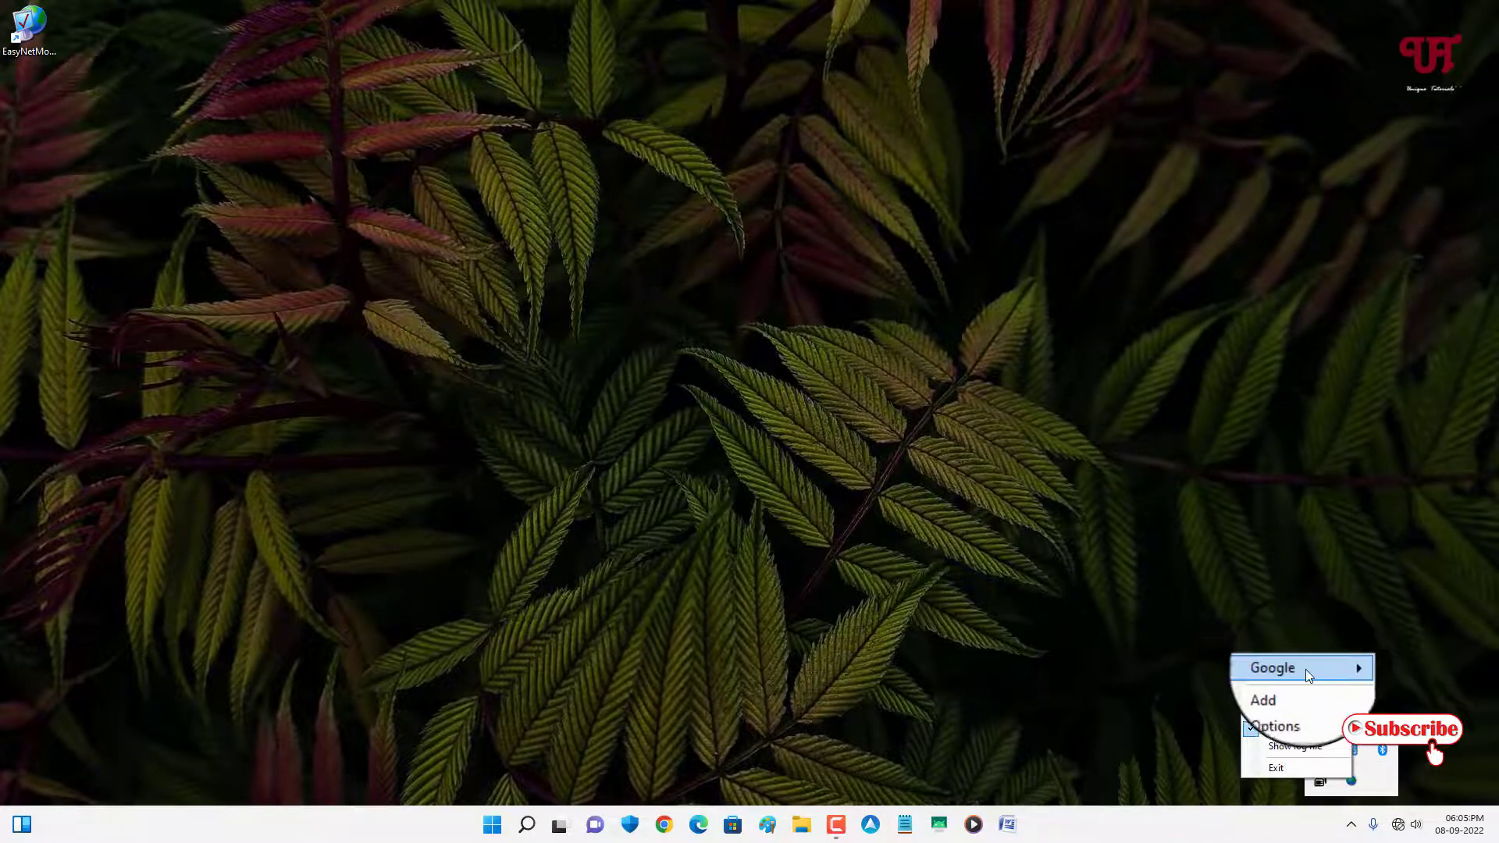
mouse_move(1304, 668)
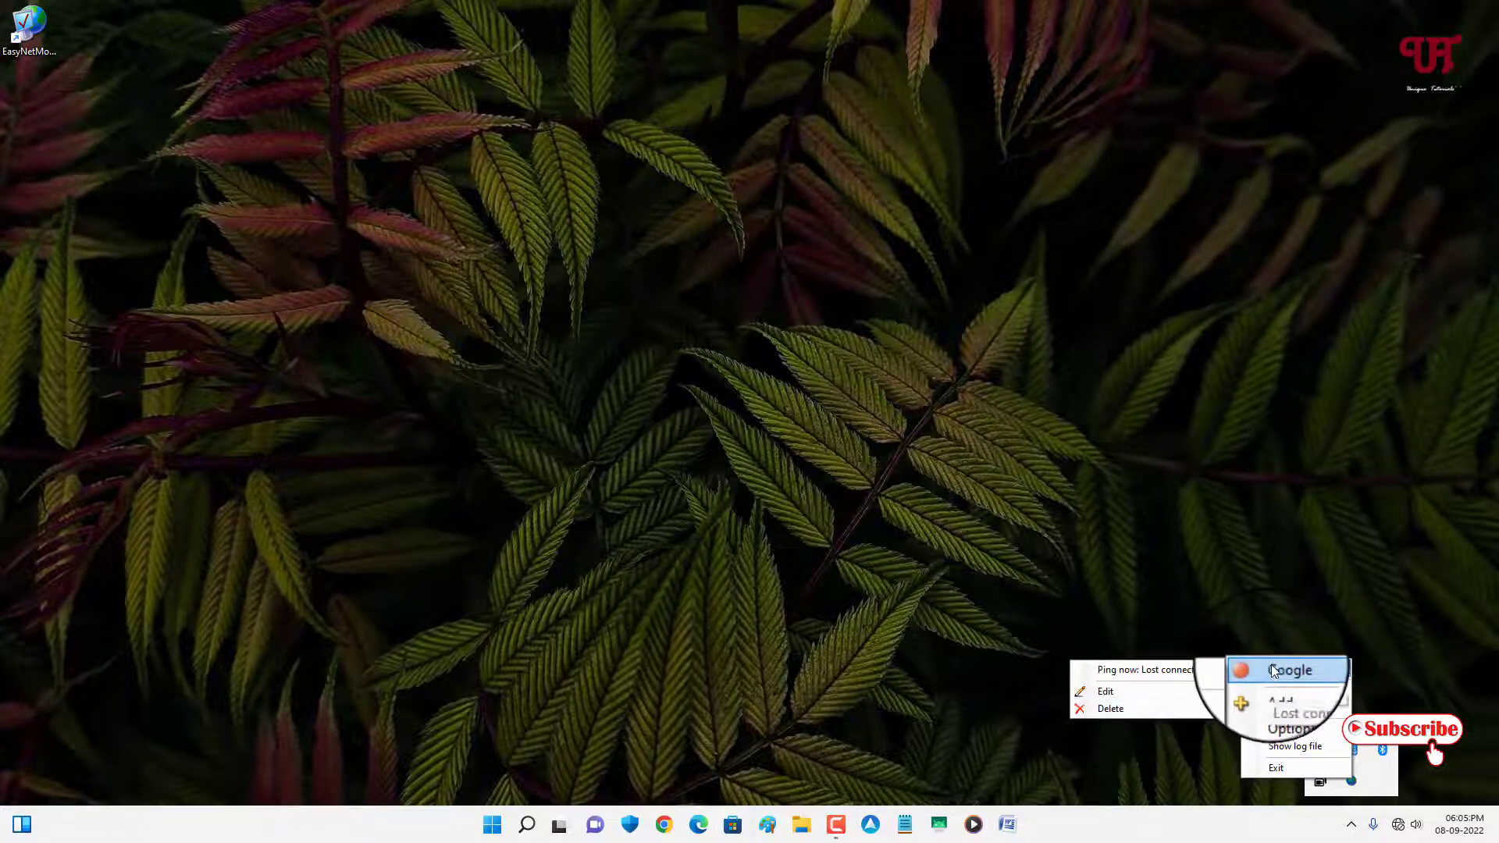
click(1204, 706)
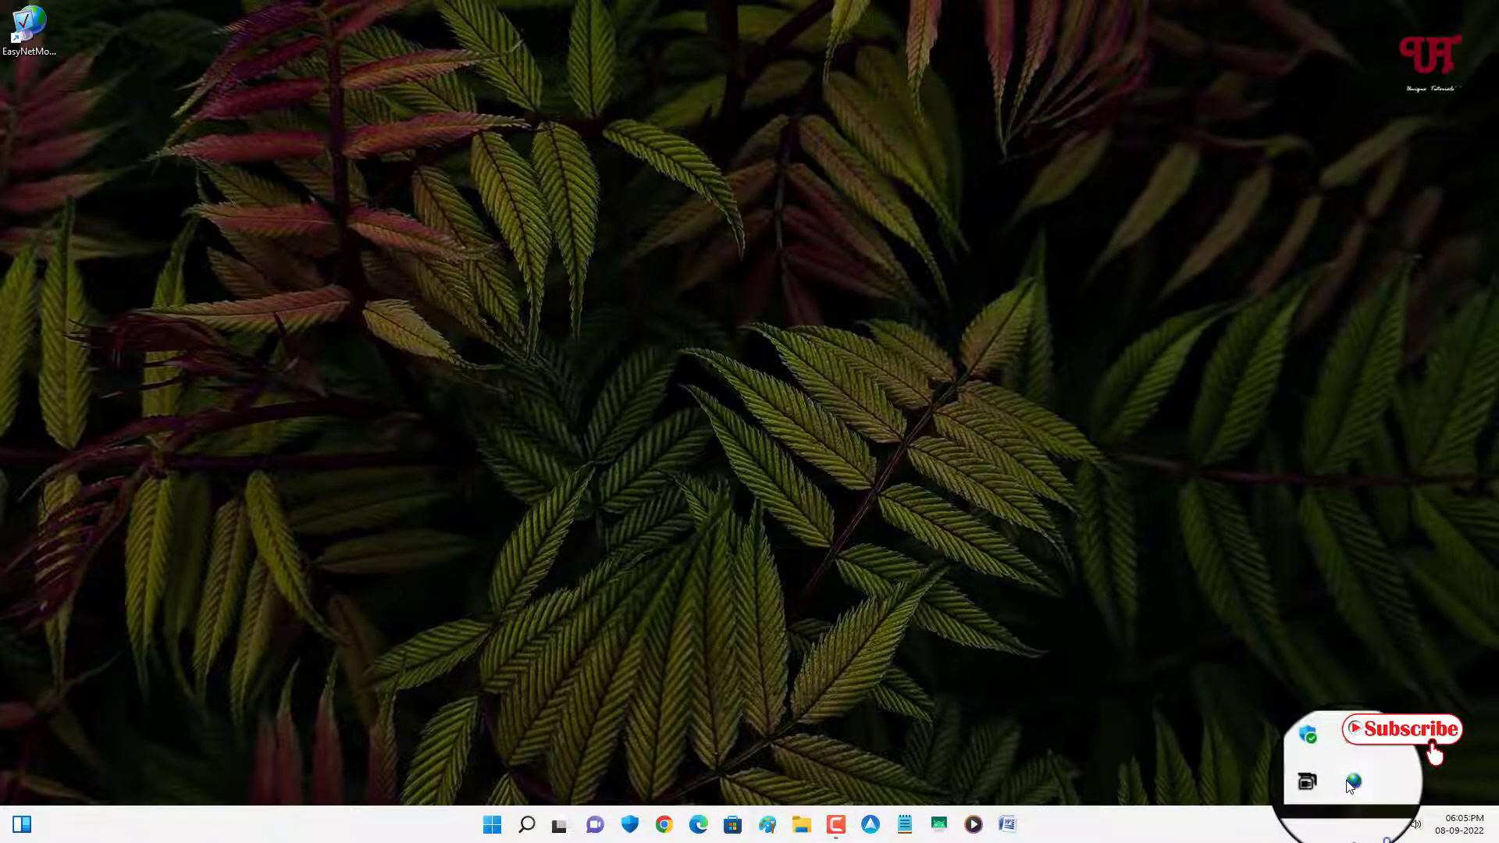
right_click(1349, 769)
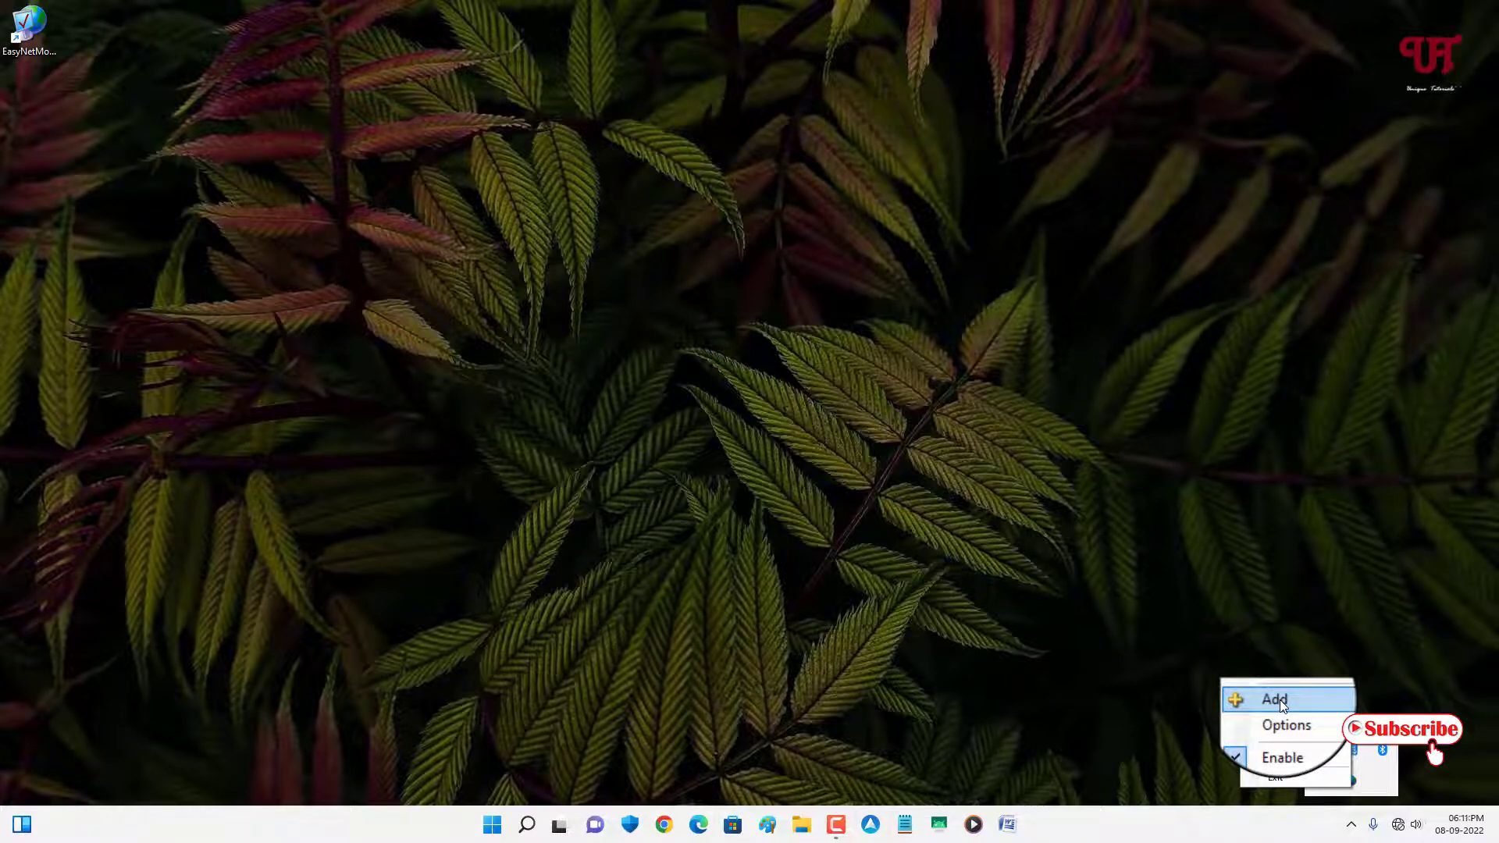
click(1281, 700)
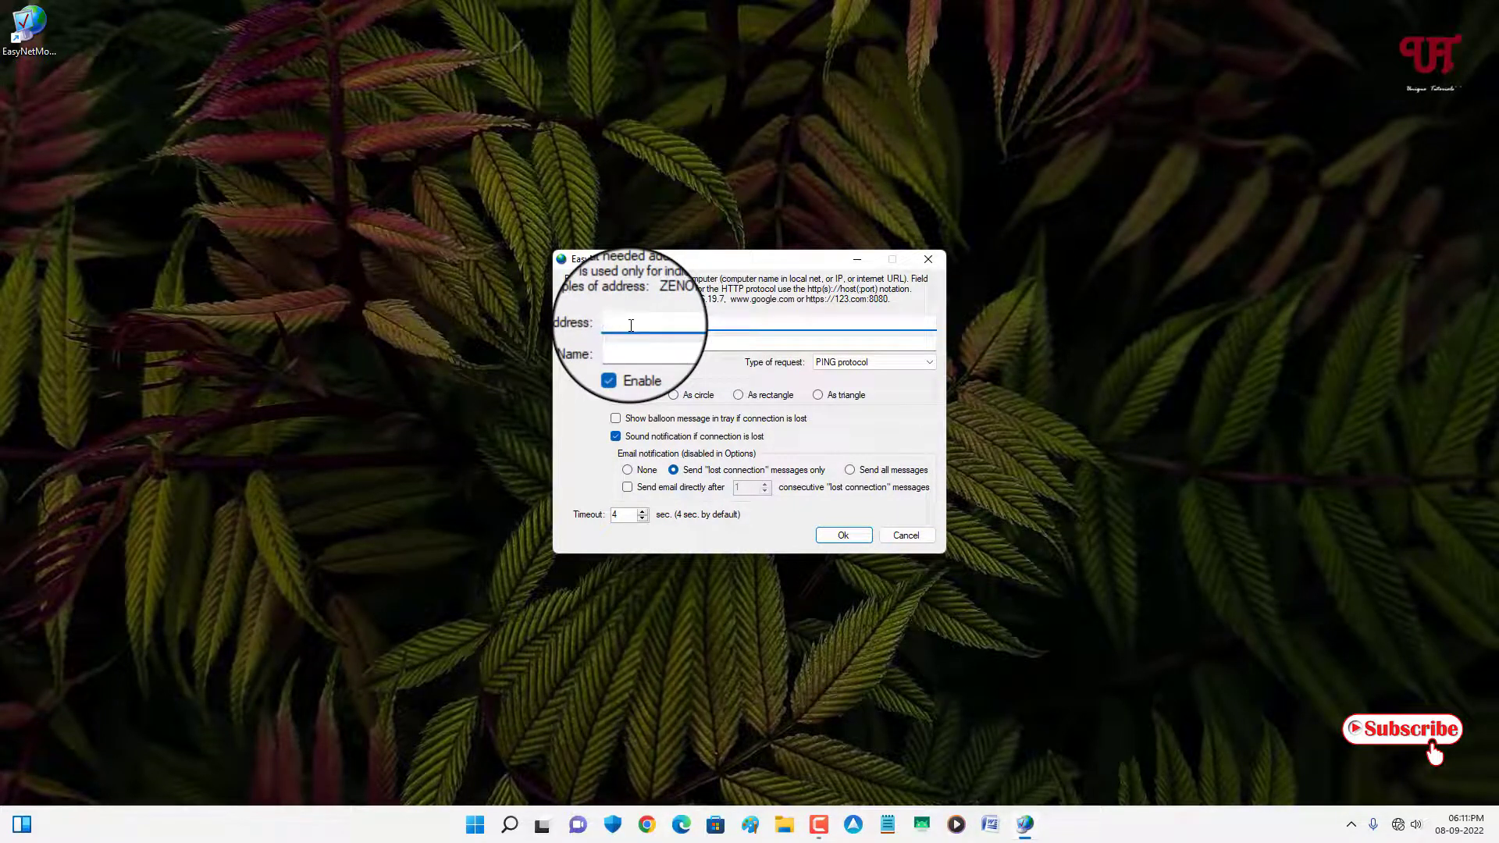
text(www.bing.com)
click(673, 344)
text(www.bing.com)
drag(673, 344, 563, 346)
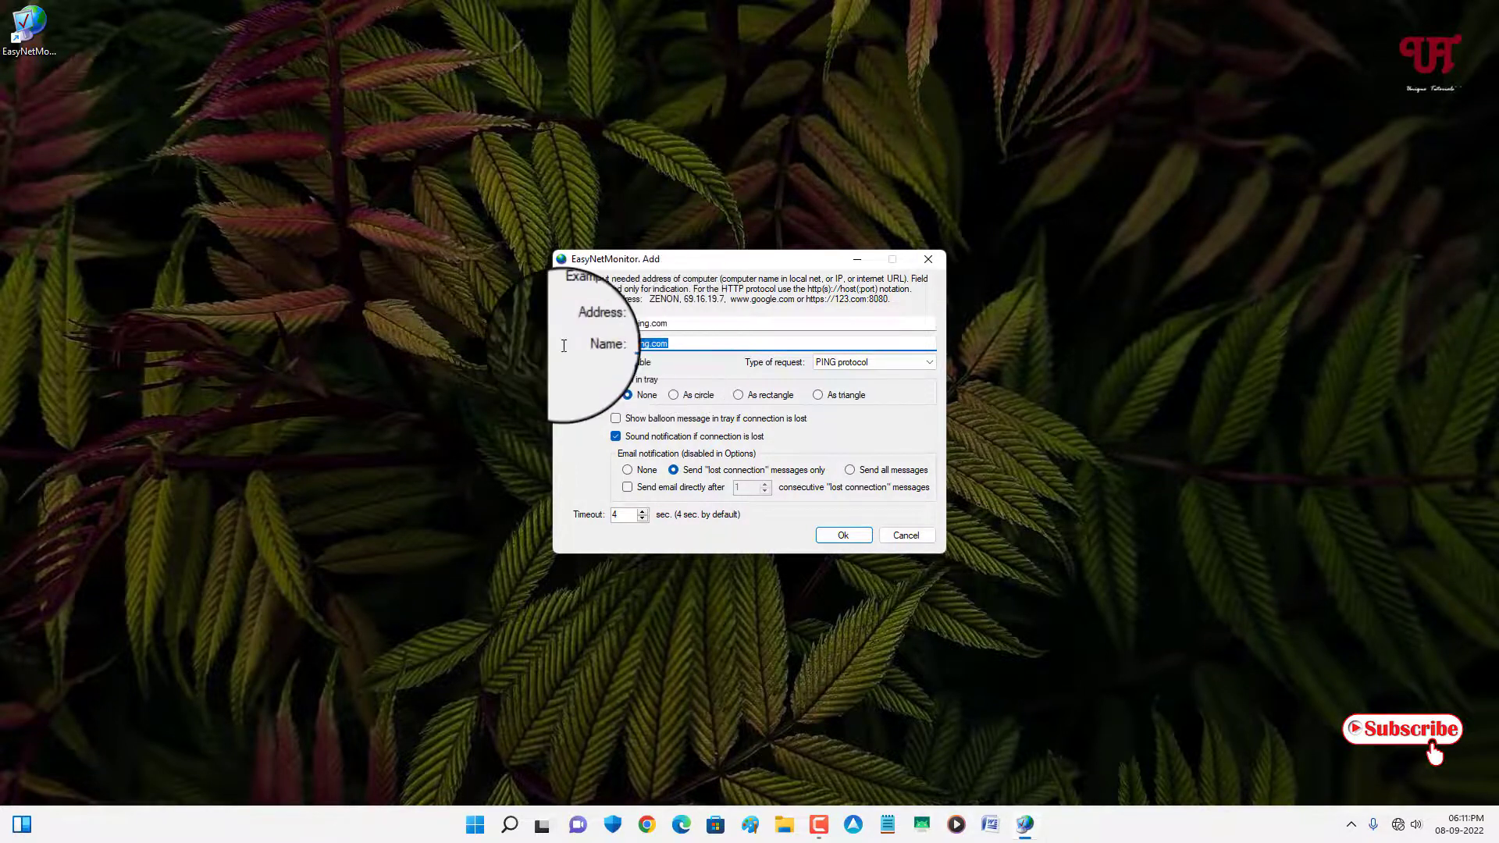
key(BackSpace)
Save the new site named Bing and check that the tray menu lists Bing
text(Bing)
click(856, 537)
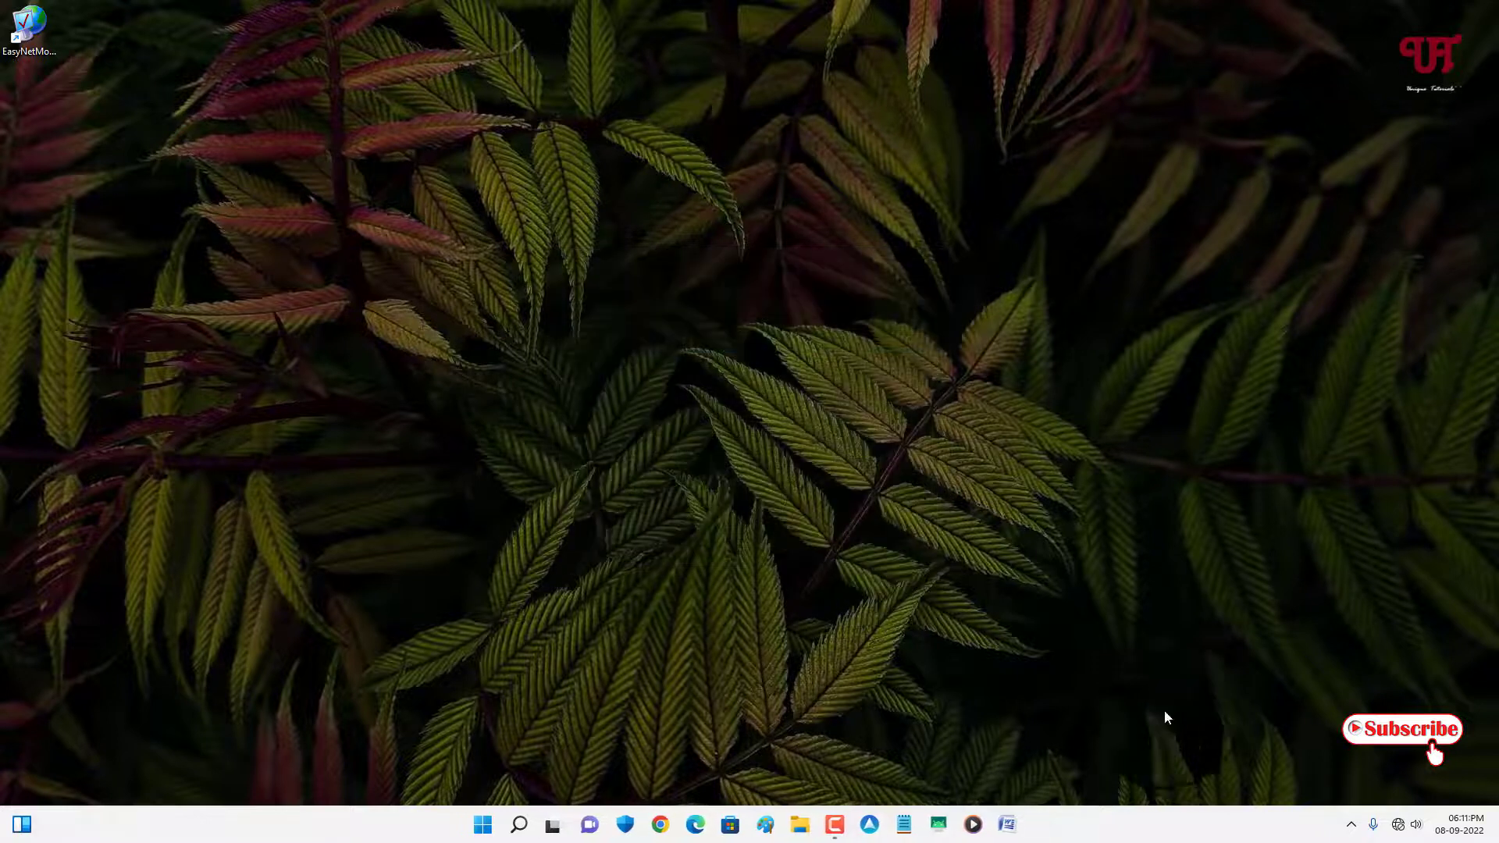
click(1346, 825)
right_click(1351, 780)
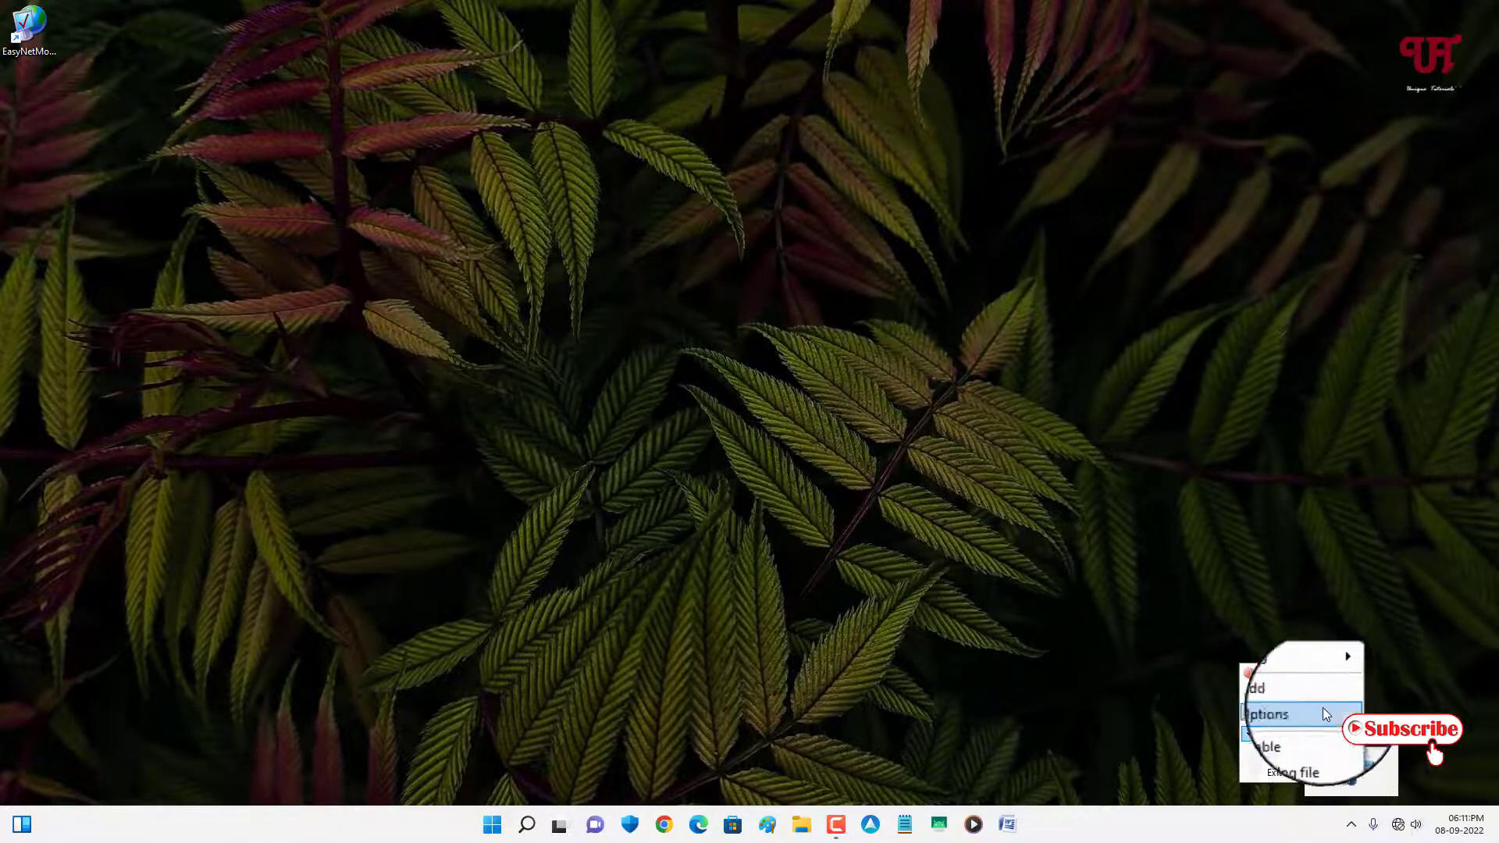
mouse_move(1281, 670)
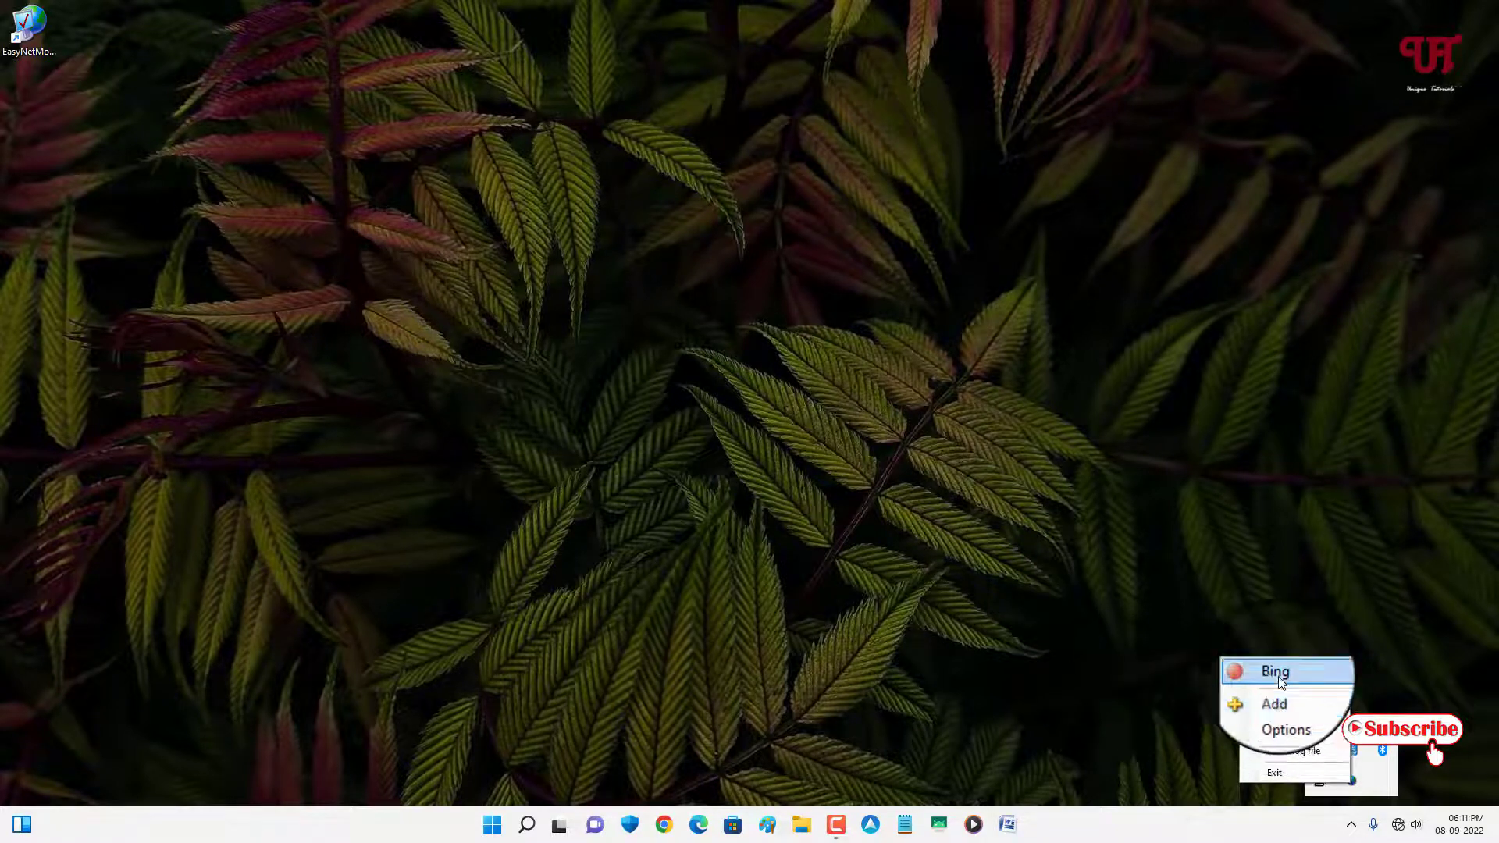
mouse_move(1280, 679)
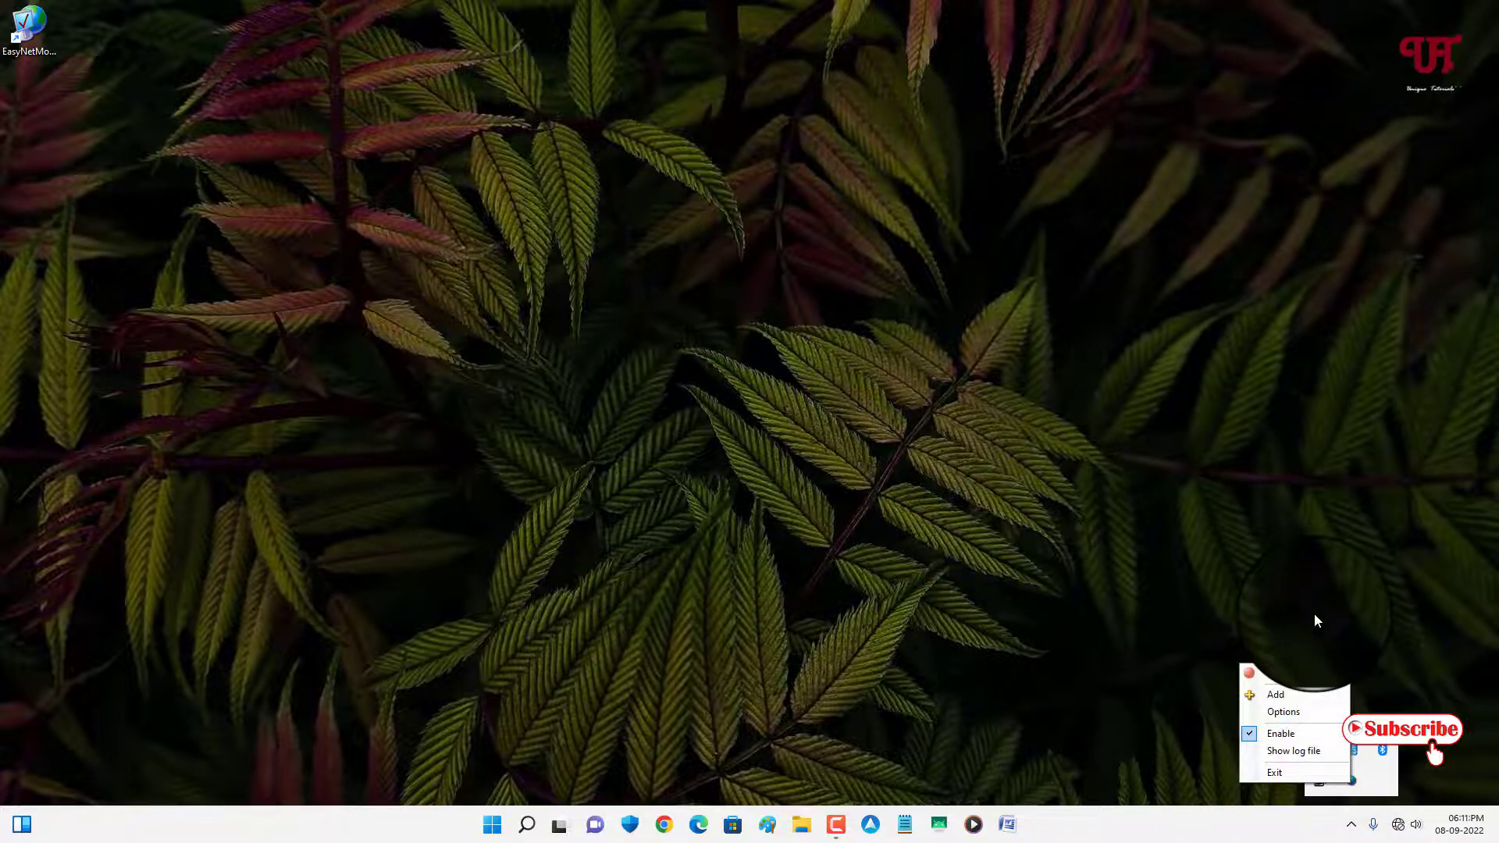
Dismiss the EasyNetMonitor tray menu by clicking the desktop
click(1314, 612)
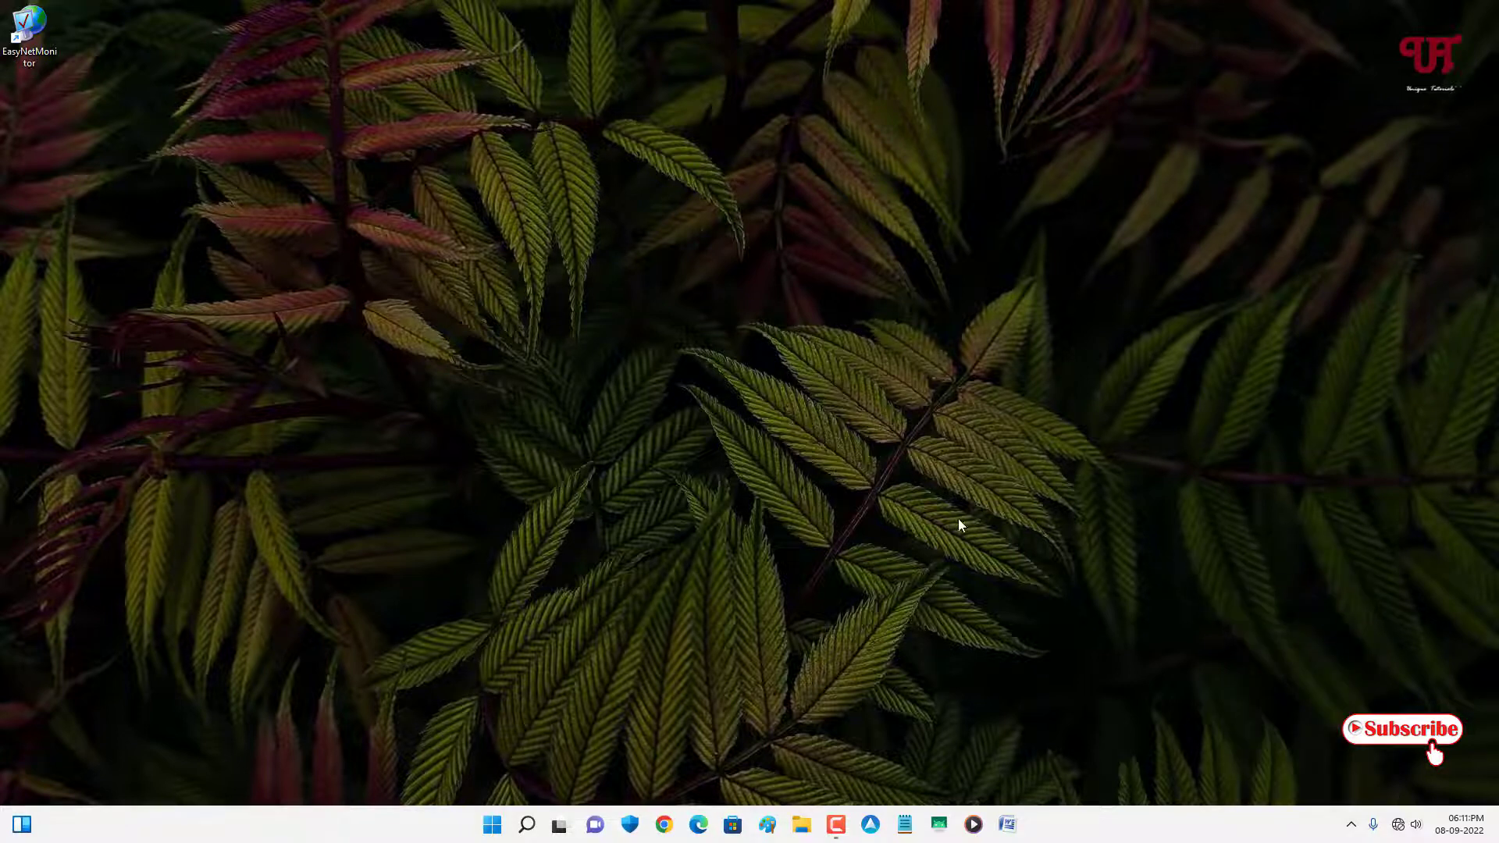